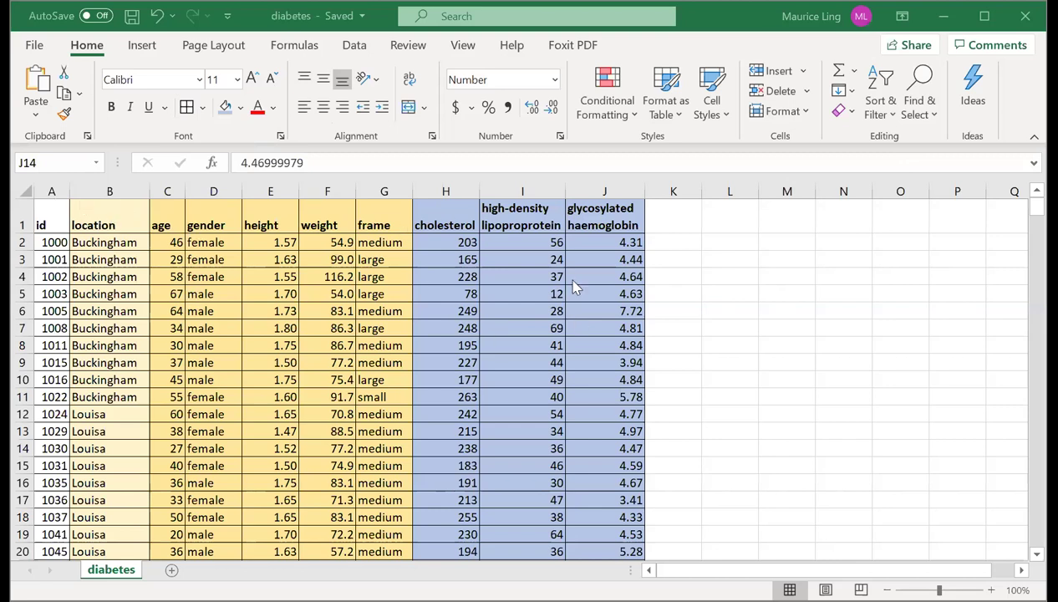
# Examine the id, location, age, gender, height, weight and frame columns of the diabetes sheet
pyautogui.click(50, 194)
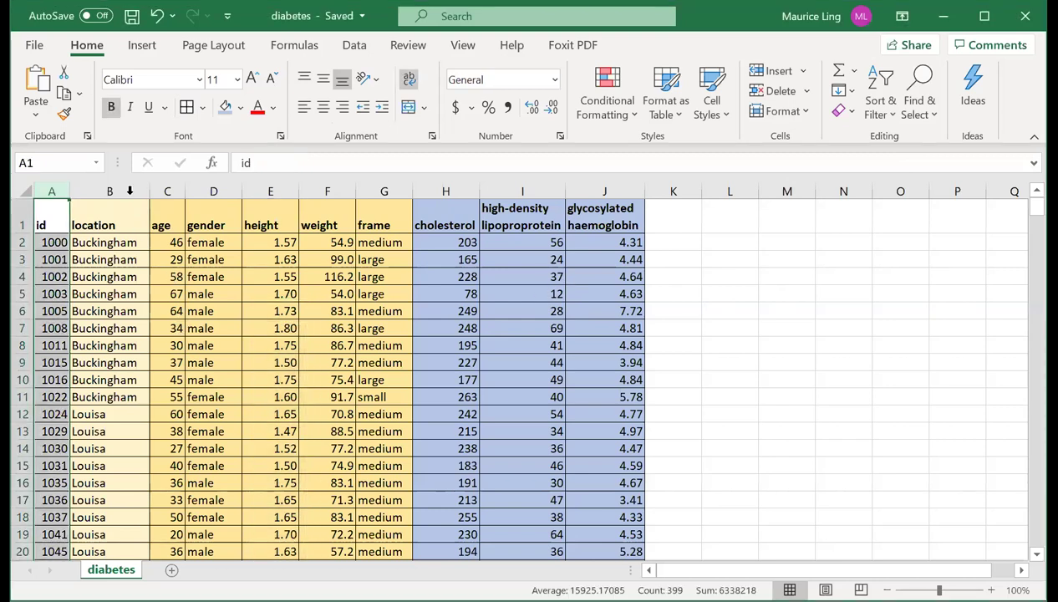
pyautogui.click(125, 190)
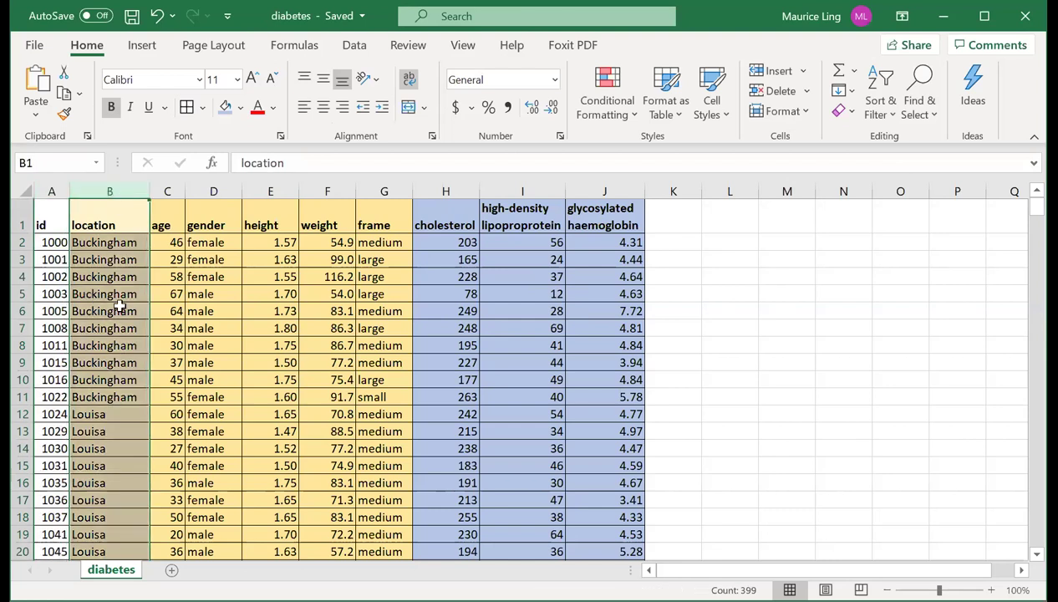
pyautogui.click(164, 188)
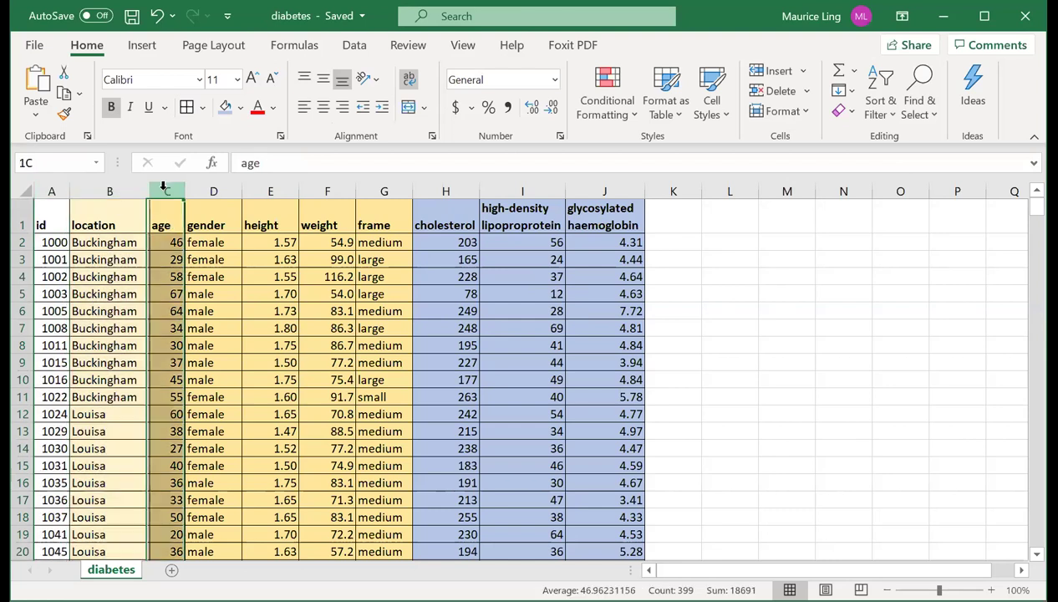
pyautogui.click(210, 193)
pyautogui.click(277, 186)
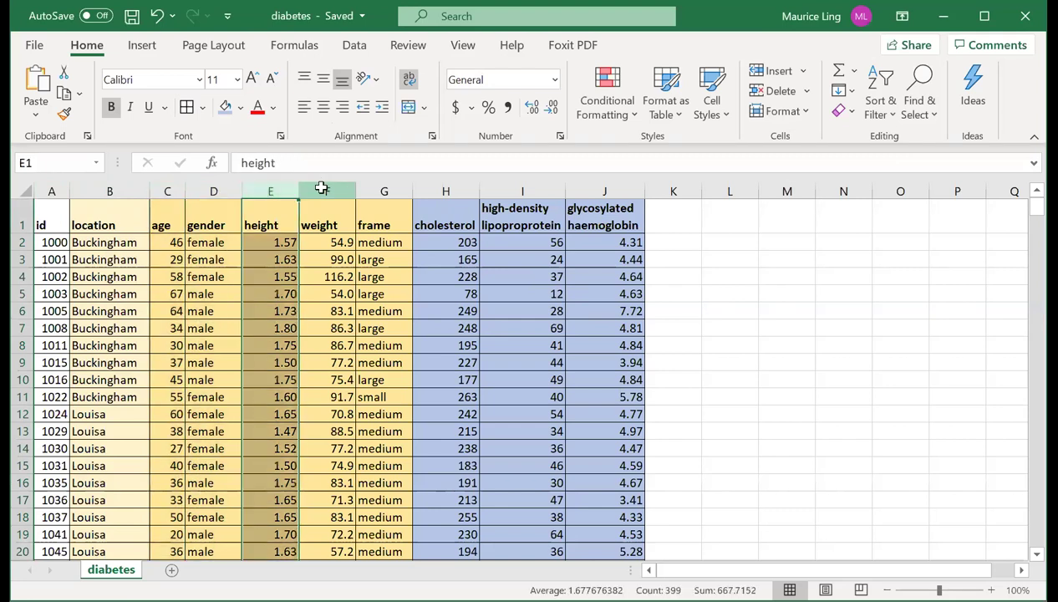
pyautogui.click(322, 188)
pyautogui.click(284, 191)
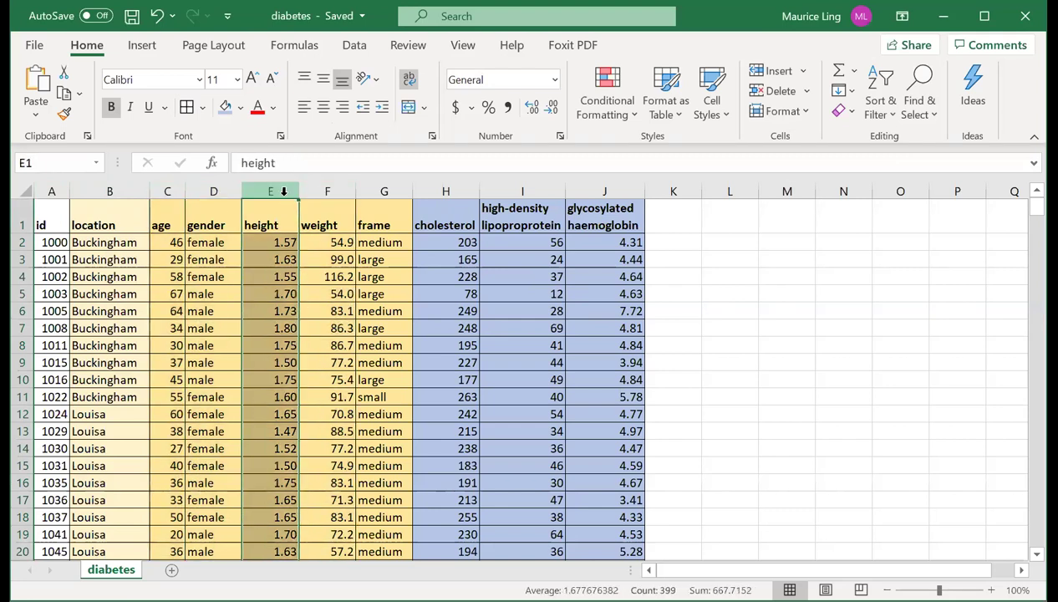
pyautogui.click(325, 191)
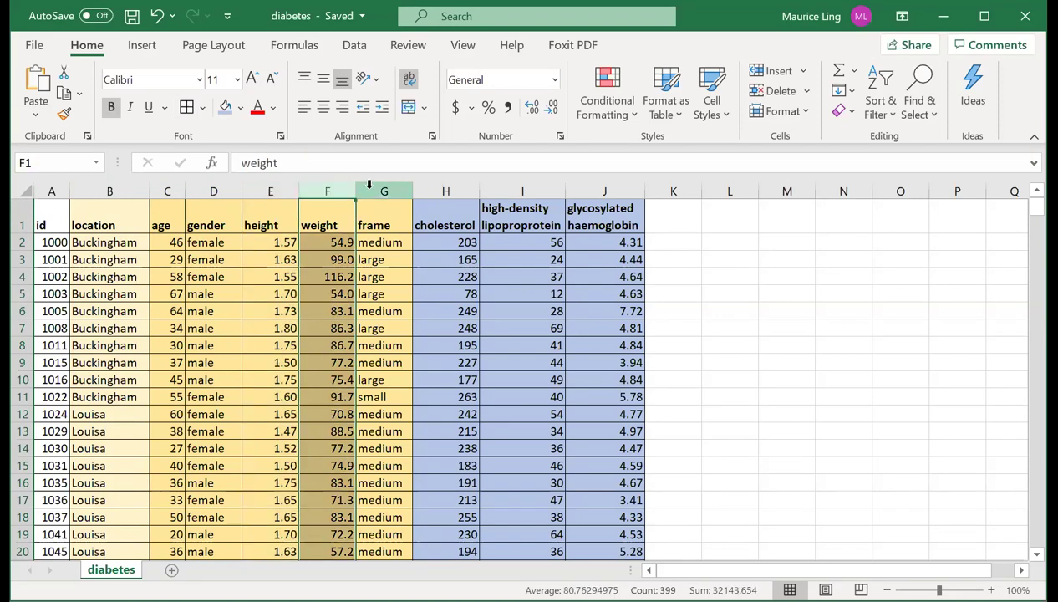
pyautogui.click(369, 185)
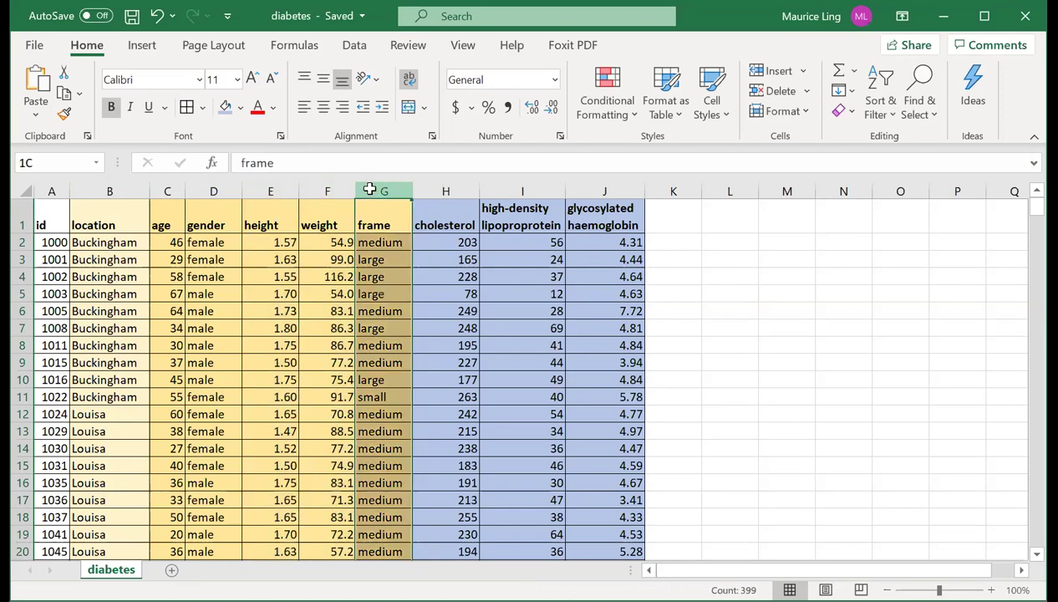
pyautogui.click(166, 189)
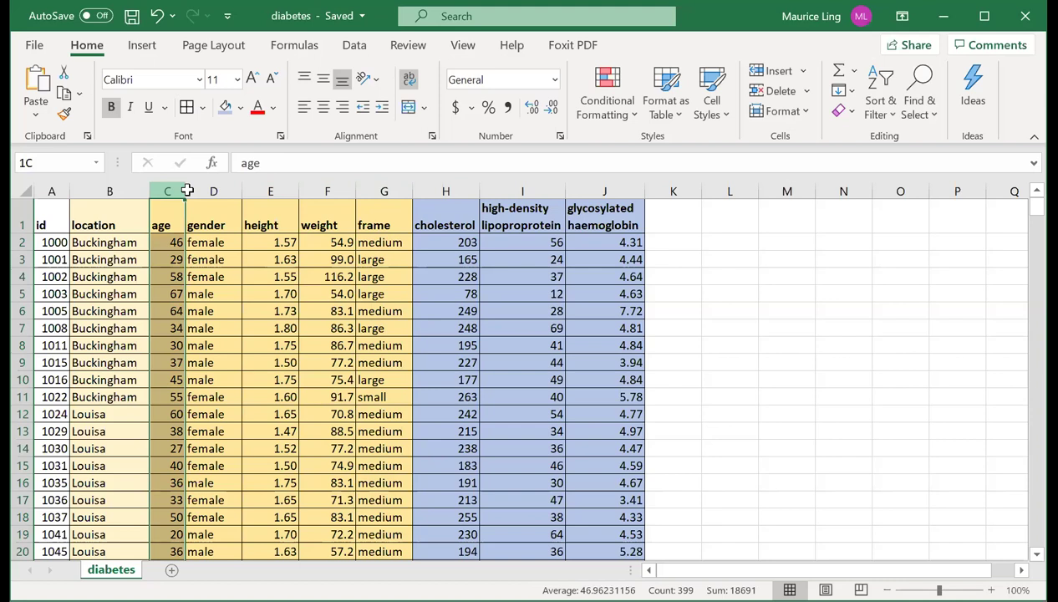
pyautogui.moveTo(188, 191); pyautogui.dragTo(385, 192)
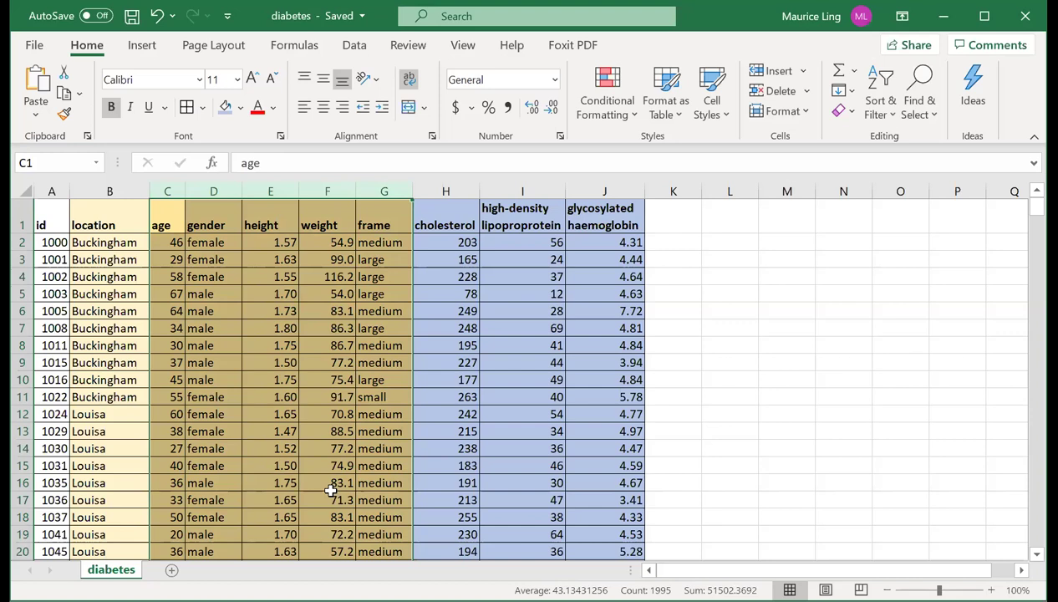
# Examine the cholesterol, high-density lipoproprotein and glycosylated haemoglobin columns individually and as a group
pyautogui.click(448, 188)
pyautogui.click(530, 183)
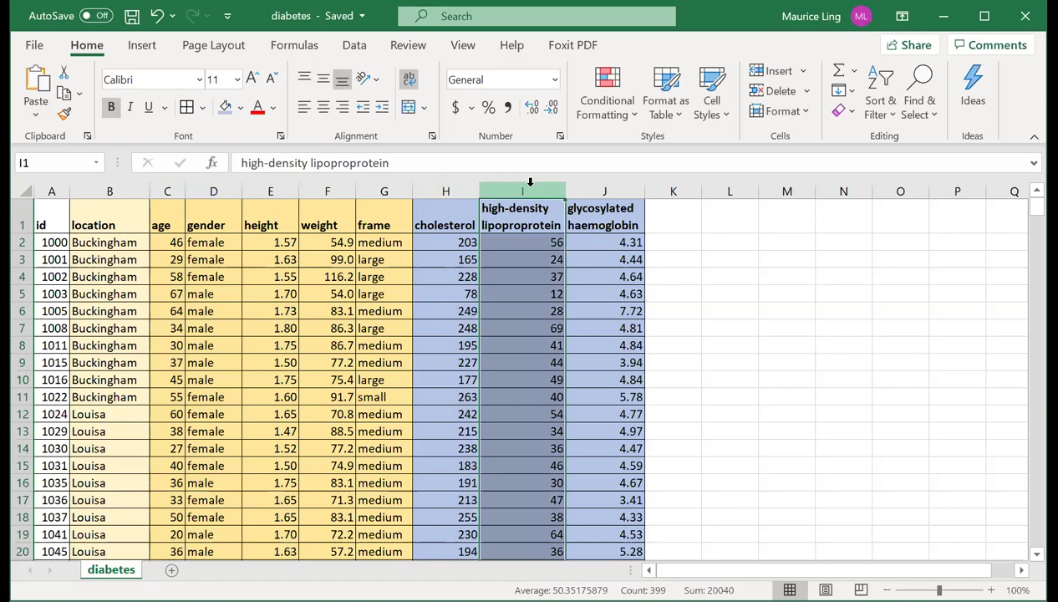
pyautogui.click(621, 186)
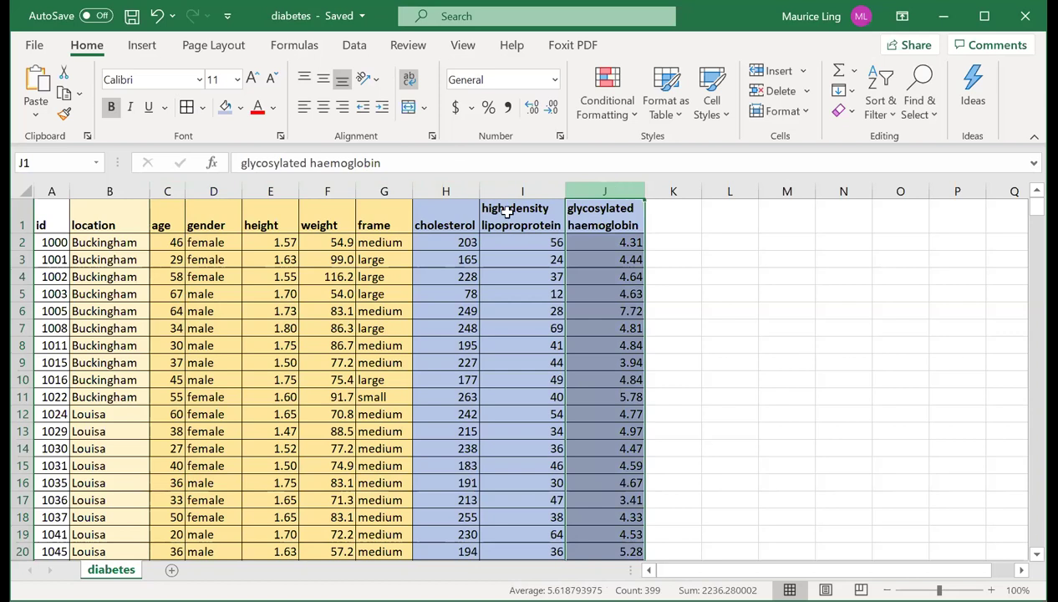
pyautogui.keyDown('ctrl'); pyautogui.click(454, 191); pyautogui.keyUp('ctrl')
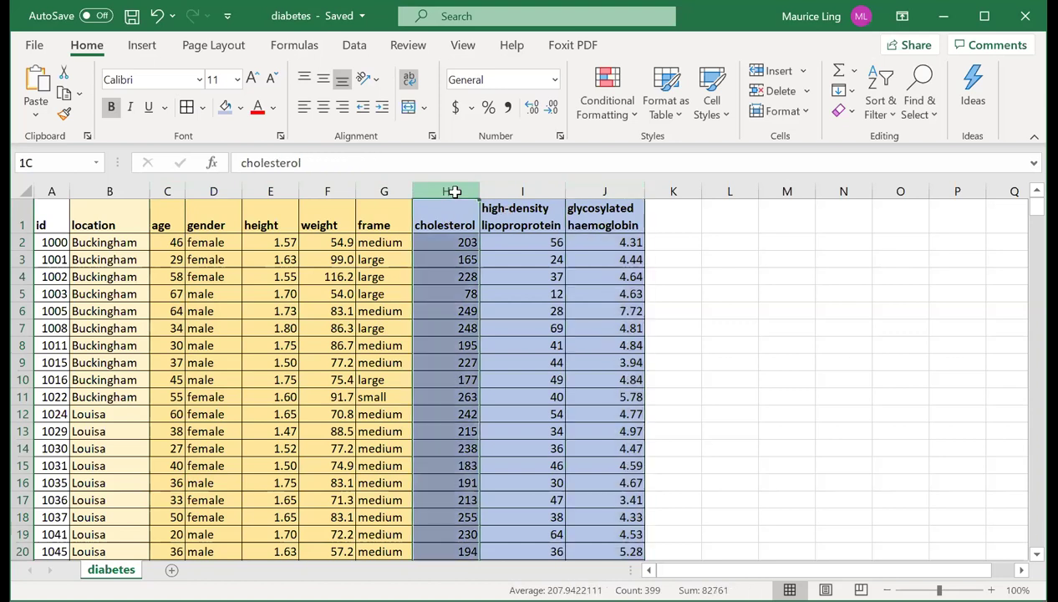
pyautogui.keyDown('shift'); pyautogui.click(596, 186); pyautogui.keyUp('shift')
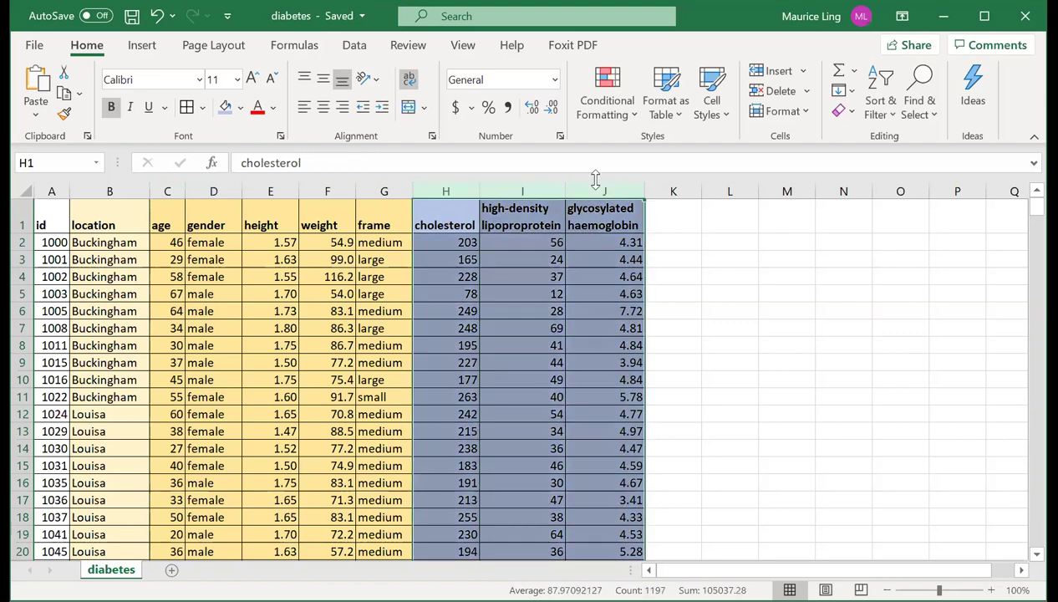
pyautogui.click(724, 304)
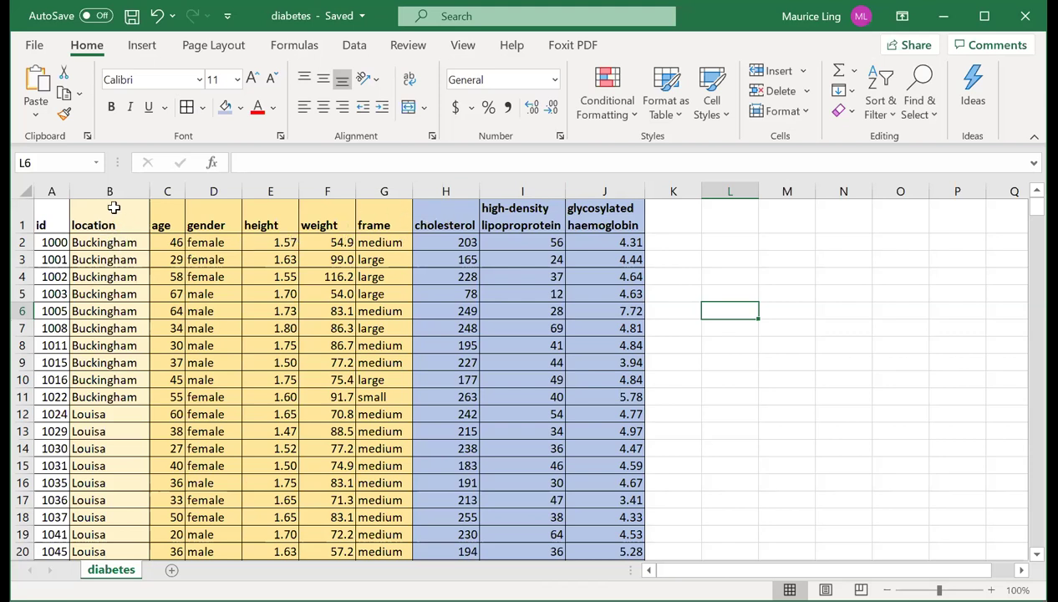
# Turn on header filters to inspect the distinct values of location, frame and gender, and turn the filters off again
pyautogui.click(117, 225)
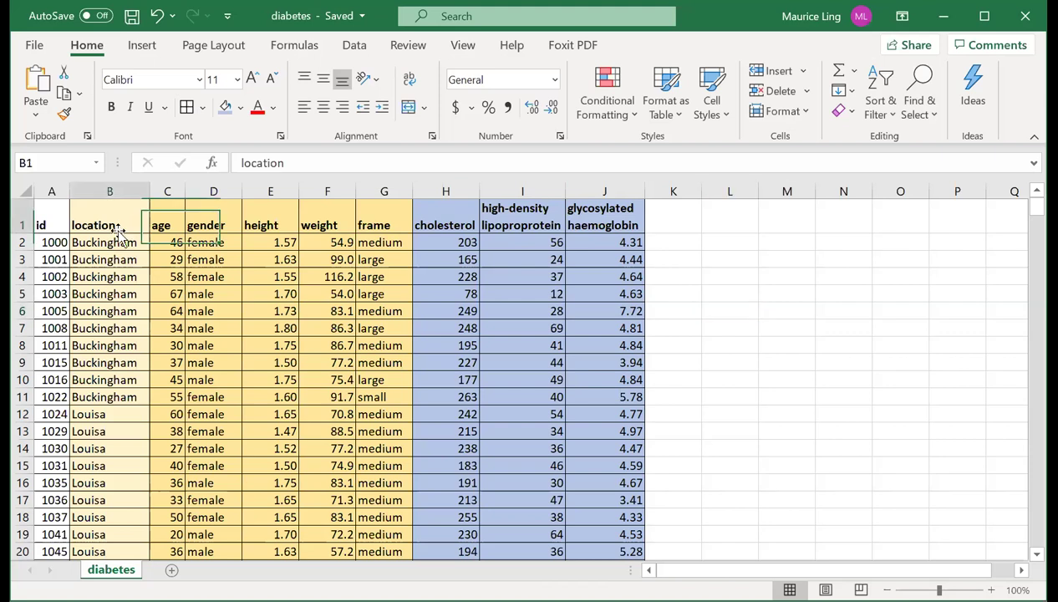
pyautogui.click(355, 46)
pyautogui.click(533, 94)
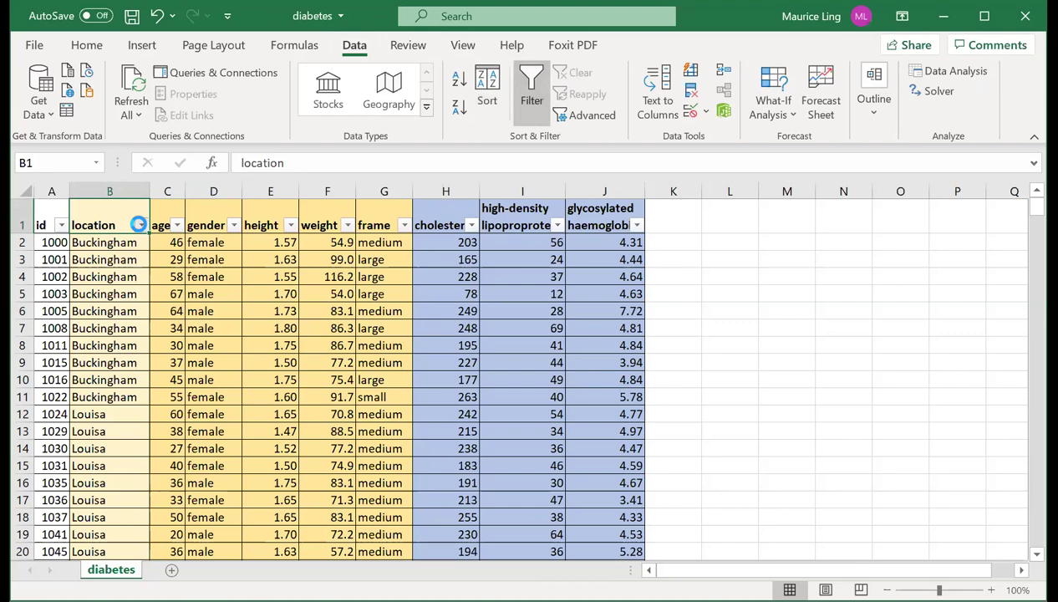
pyautogui.click(140, 225)
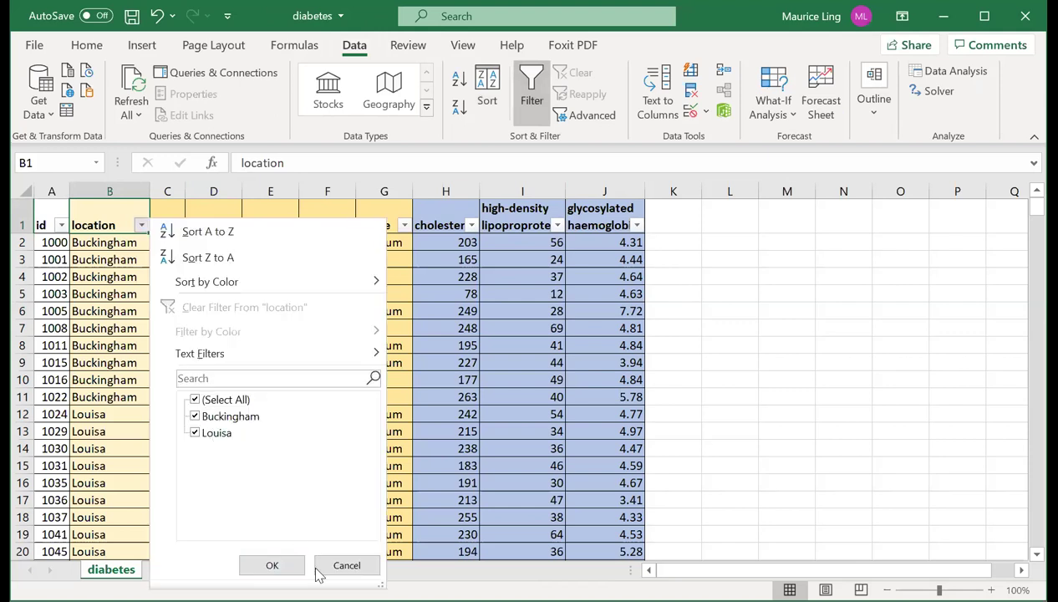
pyautogui.click(409, 236)
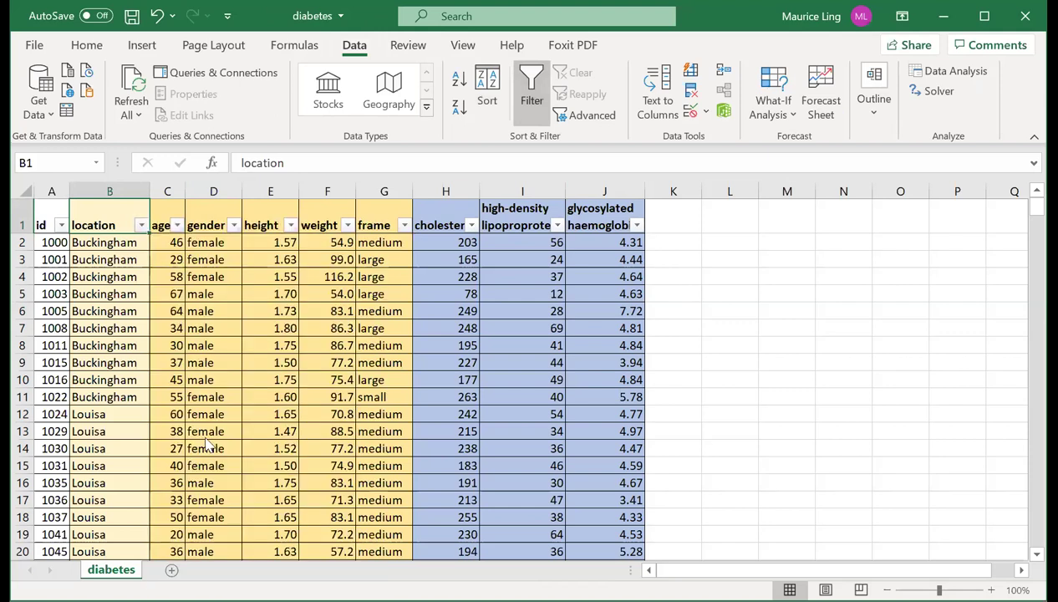
pyautogui.click(403, 225)
pyautogui.click(285, 566)
pyautogui.click(236, 226)
pyautogui.click(147, 566)
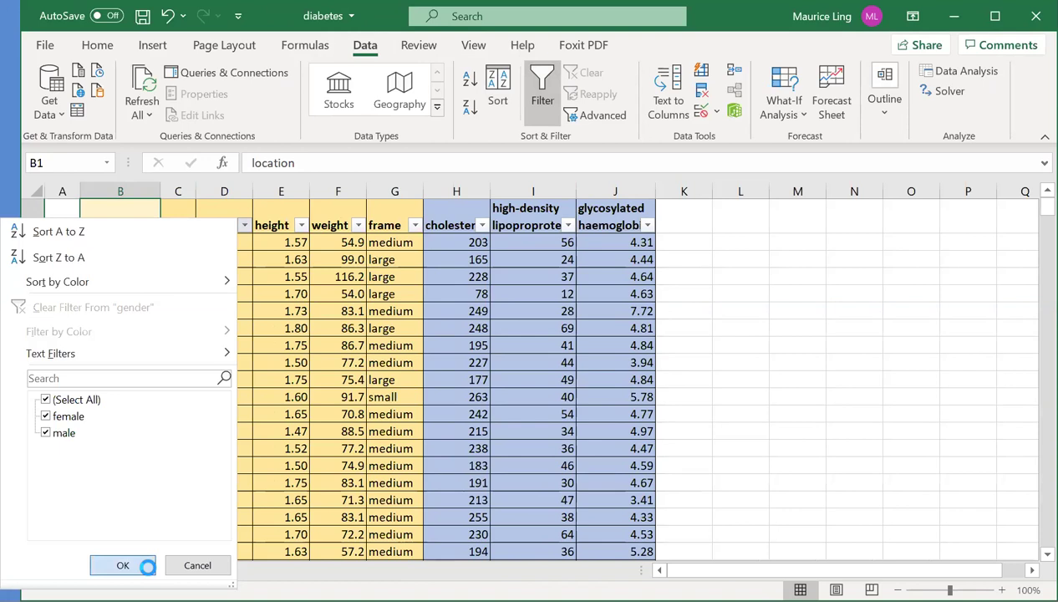
pyautogui.click(542, 91)
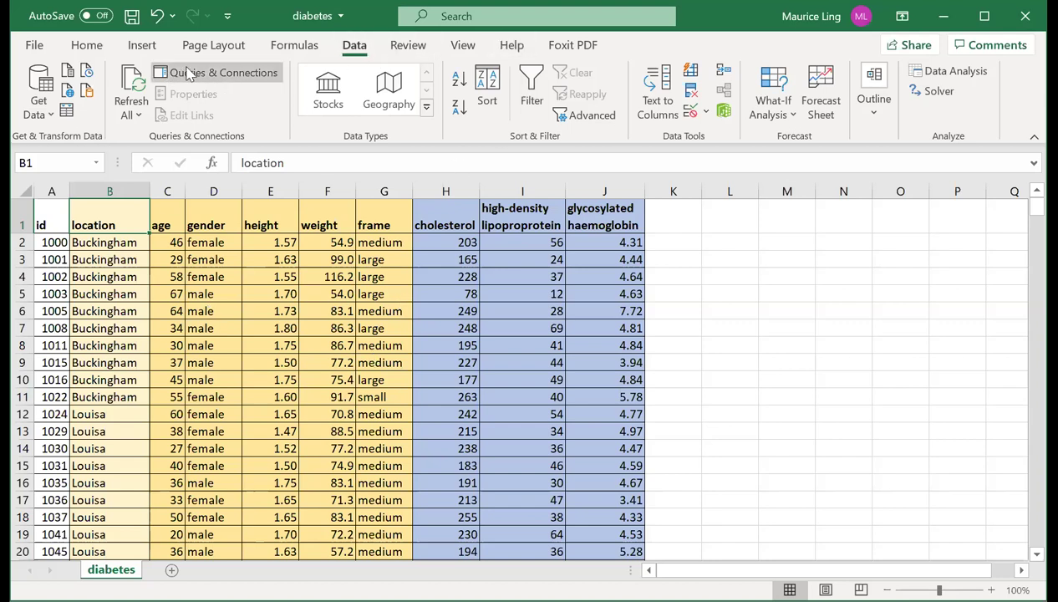
# Create a PivotTable on a new worksheet using the entire columns A to J of the diabetes sheet as source
pyautogui.click(144, 47)
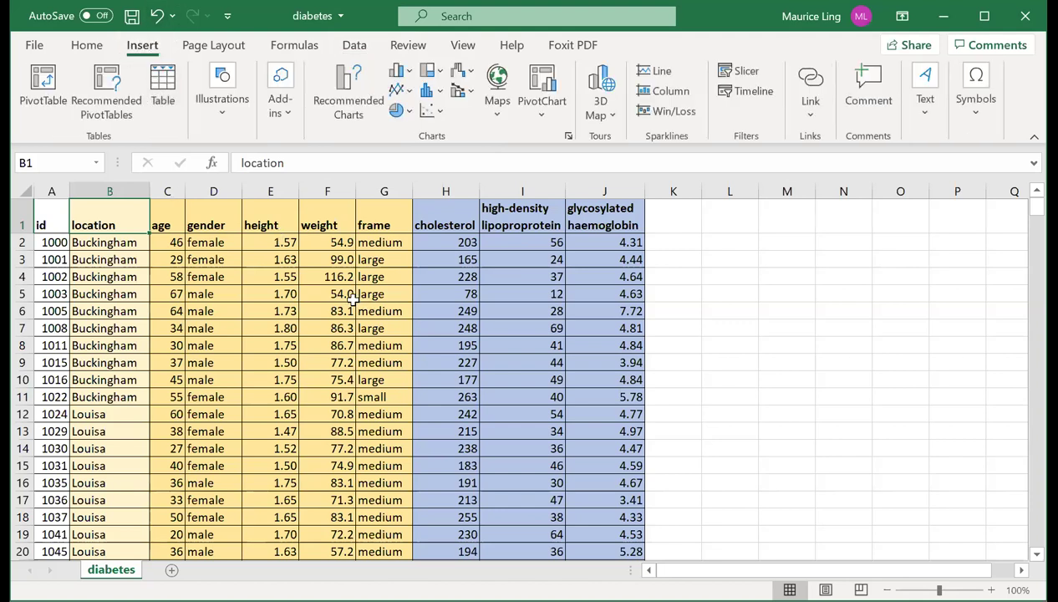
pyautogui.click(38, 92)
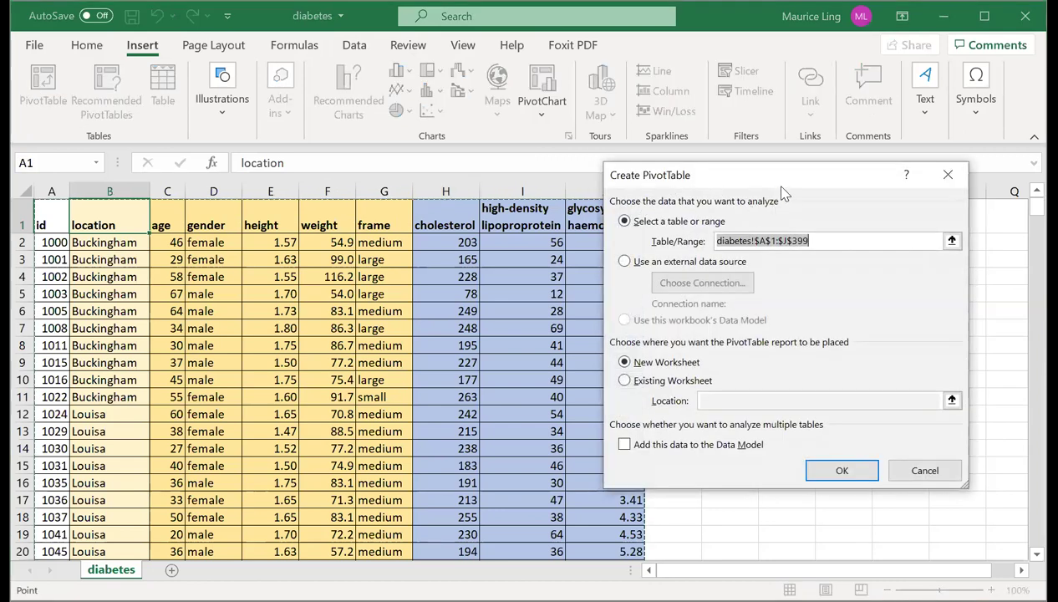
pyautogui.moveTo(783, 187); pyautogui.dragTo(905, 193)
pyautogui.click(973, 246)
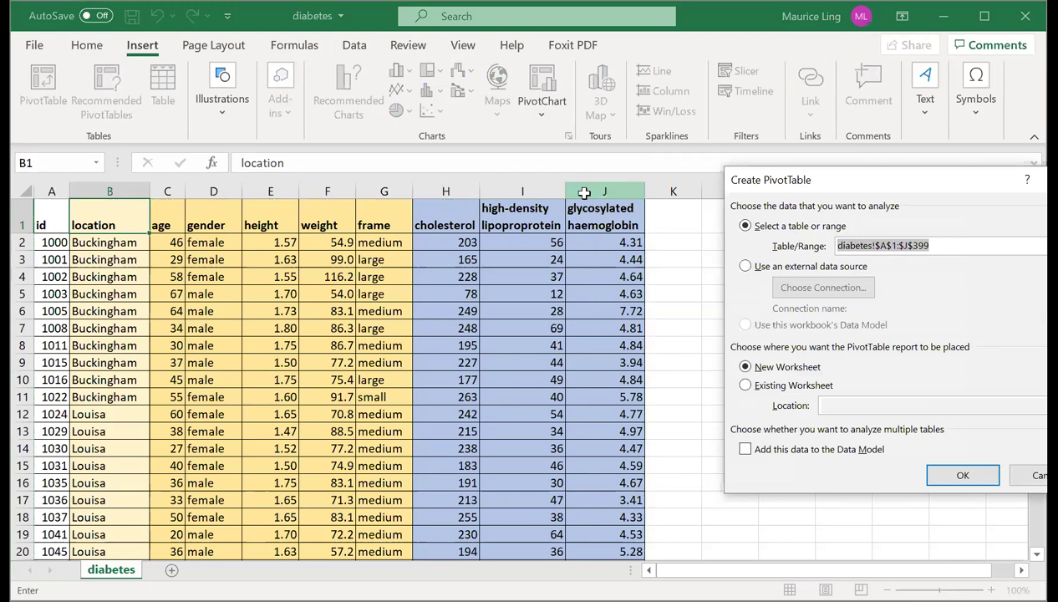
pyautogui.hotkey('ctrl', 'space')
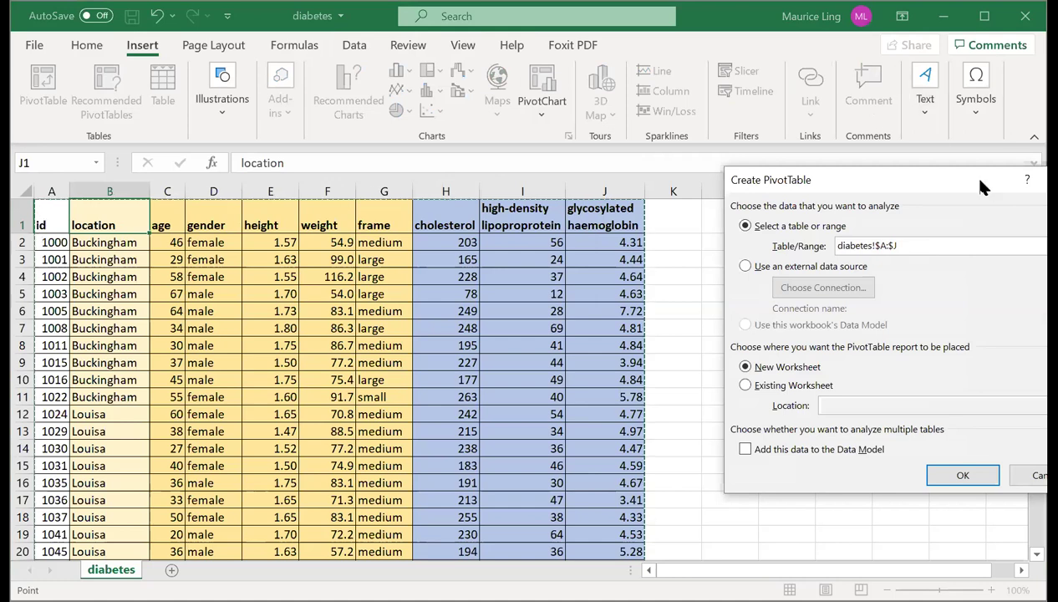
pyautogui.moveTo(982, 187); pyautogui.dragTo(787, 171)
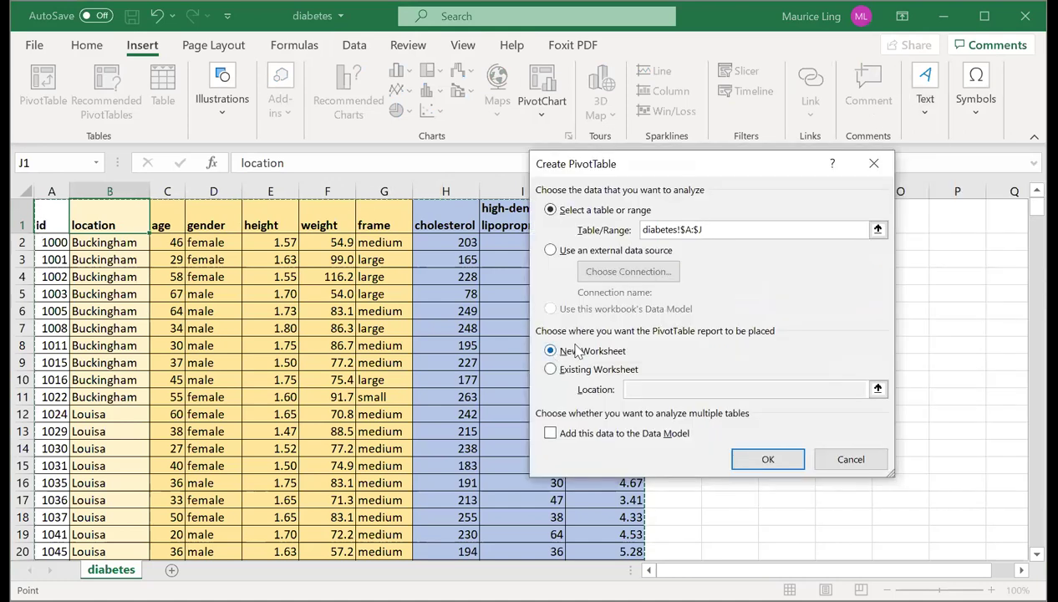
pyautogui.click(796, 466)
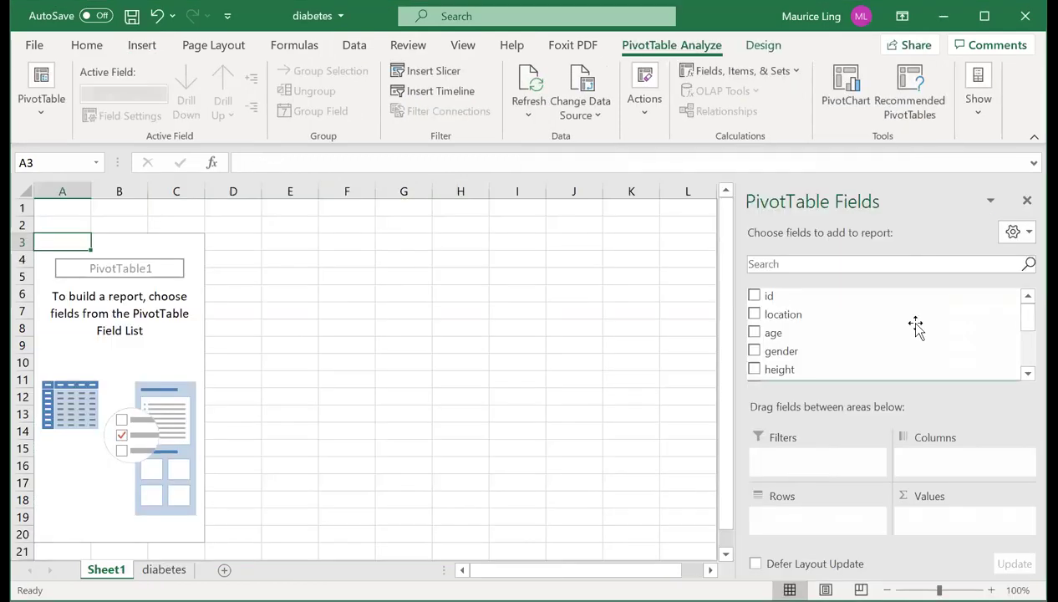
# Collapse the ribbon and cross-tabulate the PivotTable with gender as columns, location as rows and Count of location as values
pyautogui.click(1034, 136)
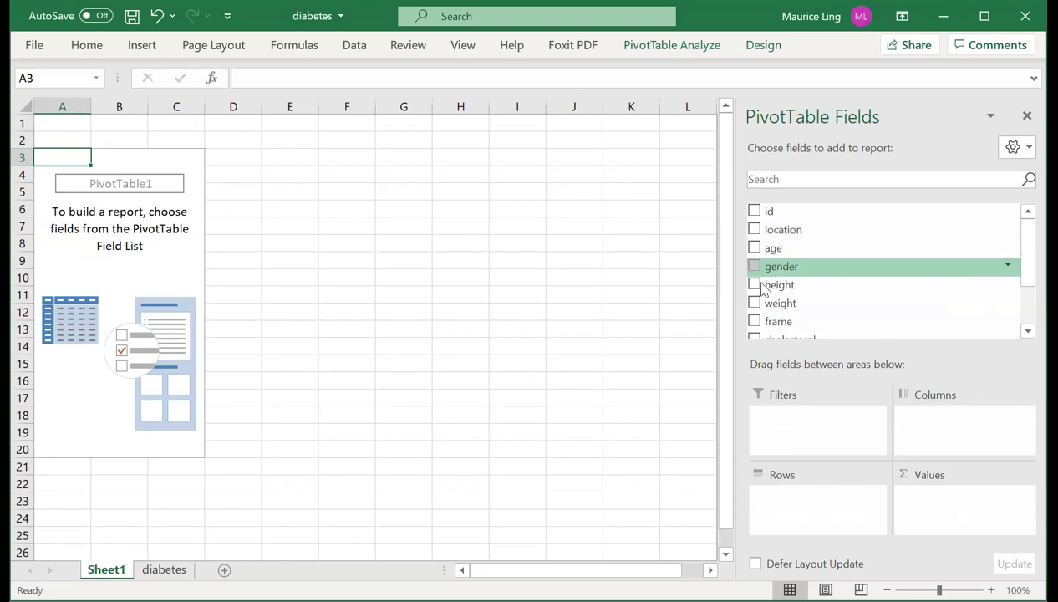
pyautogui.moveTo(765, 266); pyautogui.dragTo(928, 413)
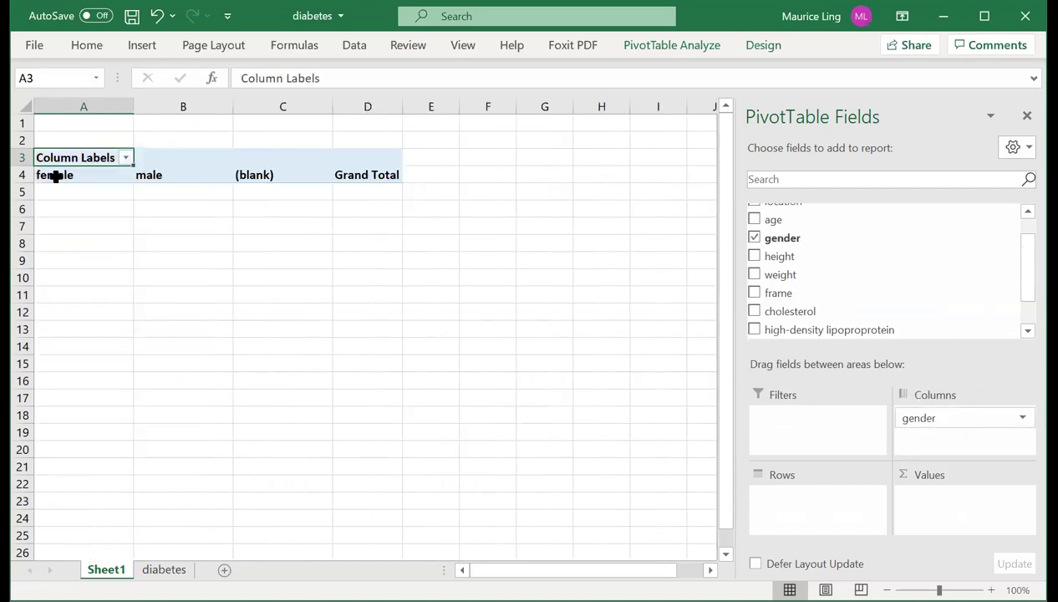
pyautogui.scroll(1, 891, 293)
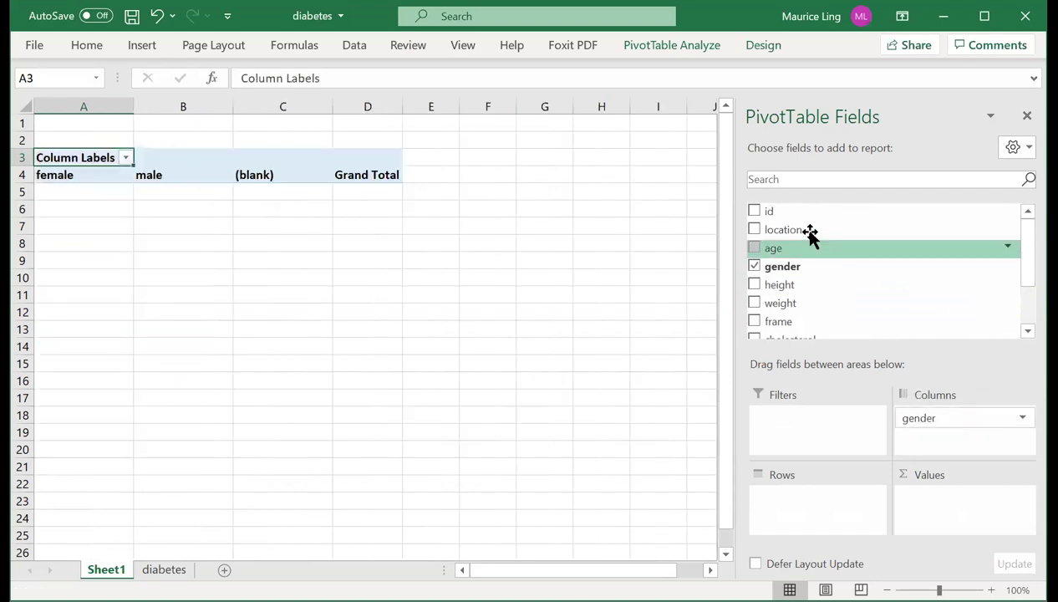
pyautogui.moveTo(800, 235); pyautogui.dragTo(784, 513)
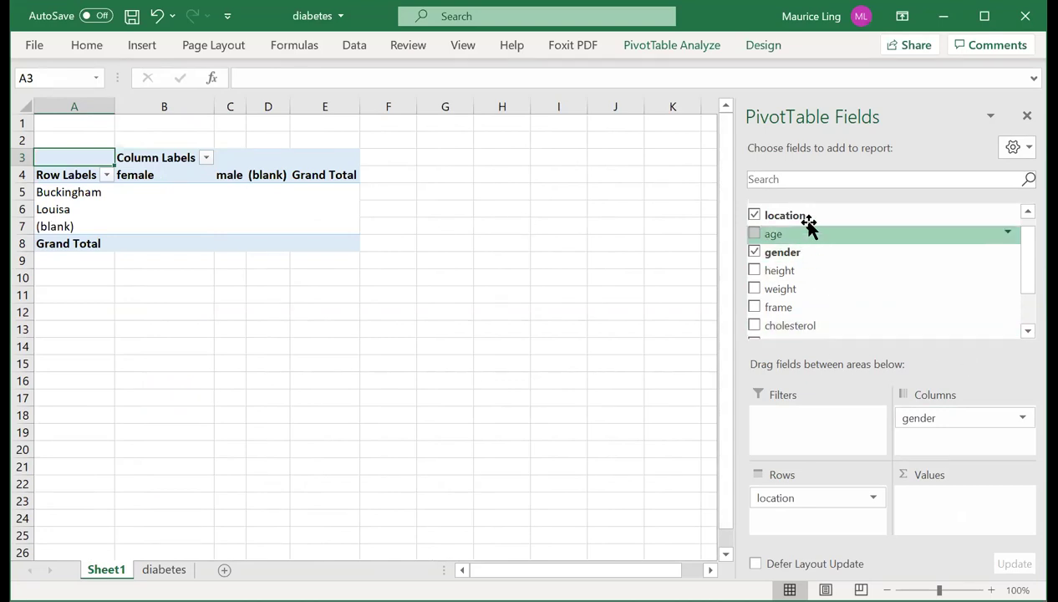
pyautogui.moveTo(779, 502); pyautogui.dragTo(946, 501)
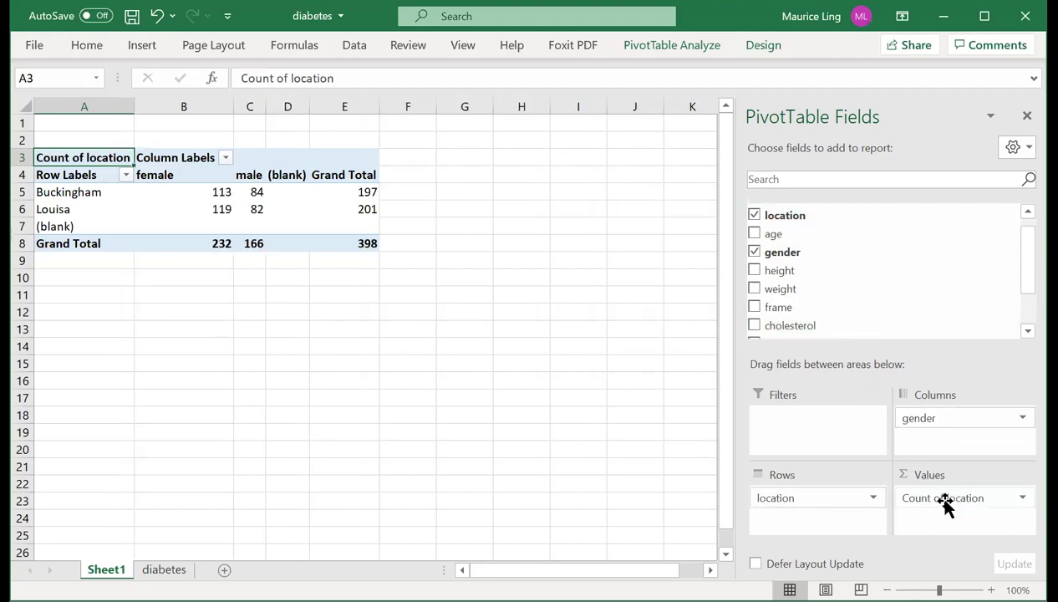
pyautogui.moveTo(167, 194); pyautogui.dragTo(253, 206)
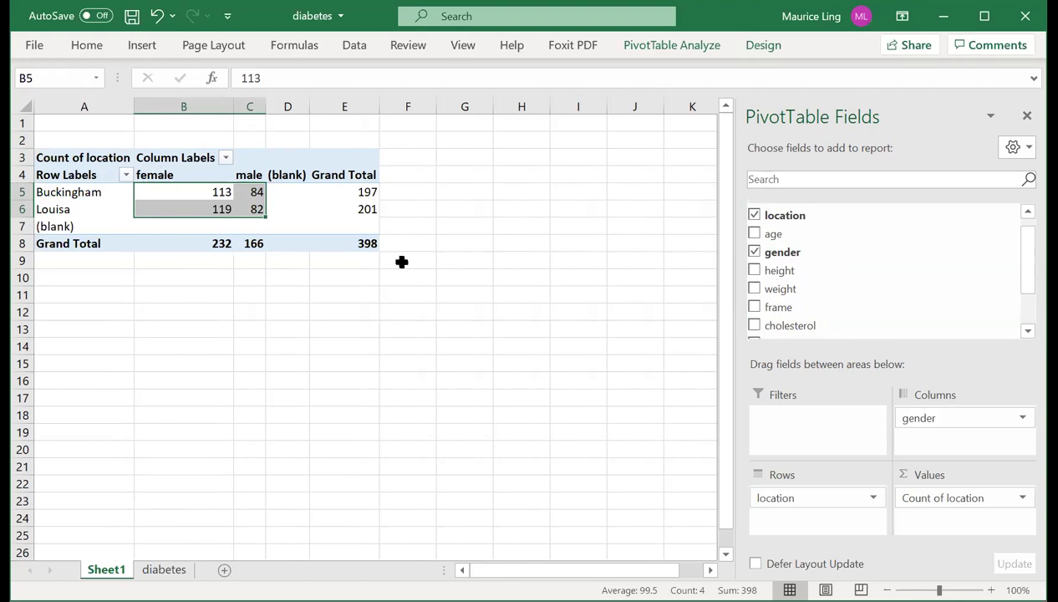
# Swap the PivotTable's row and column fields, and nest location under gender in the rows
pyautogui.moveTo(964, 418)
pyautogui.mouseDown()
pyautogui.moveTo(840, 527)
pyautogui.moveTo(838, 514)
pyautogui.moveTo(948, 424)
pyautogui.moveTo(938, 460)
pyautogui.moveTo(818, 542)
pyautogui.moveTo(803, 500)
pyautogui.moveTo(967, 430)
pyautogui.moveTo(960, 420)
pyautogui.mouseUp()
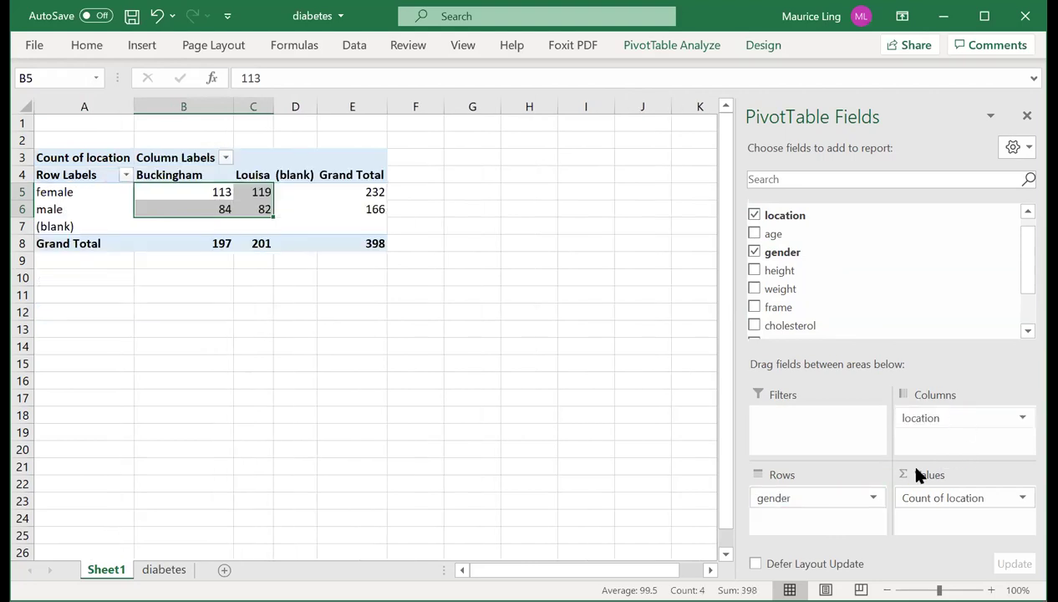
pyautogui.moveTo(970, 415); pyautogui.dragTo(836, 524)
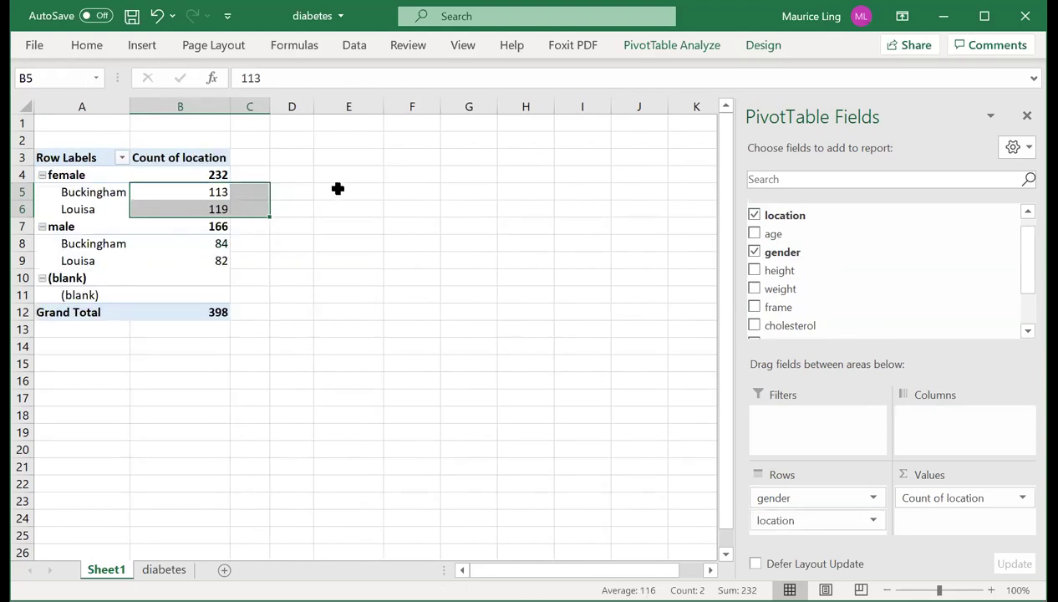
pyautogui.click(76, 175)
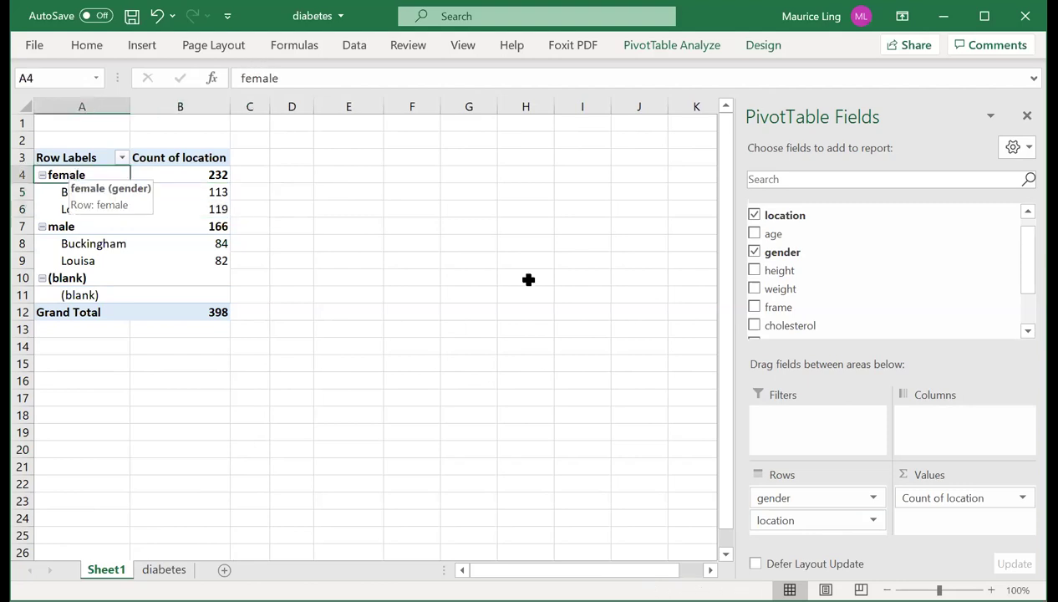
# Examine the location counts for each gender and its nested locations, cell by cell, in the PivotTable
pyautogui.click(220, 192)
pyautogui.press('Up')
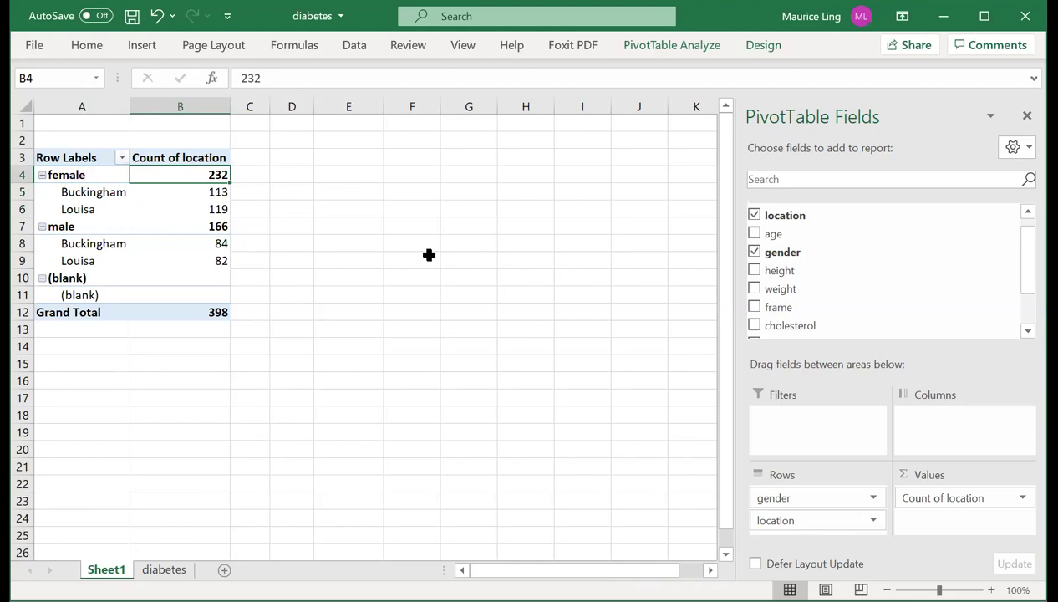
pyautogui.press('Down')
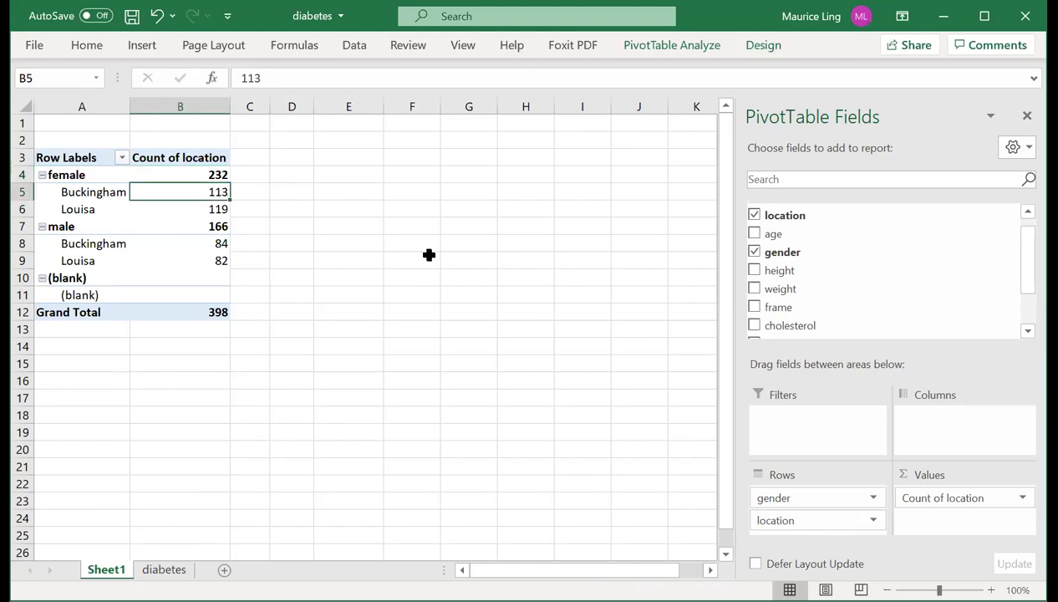
pyautogui.press('Down')
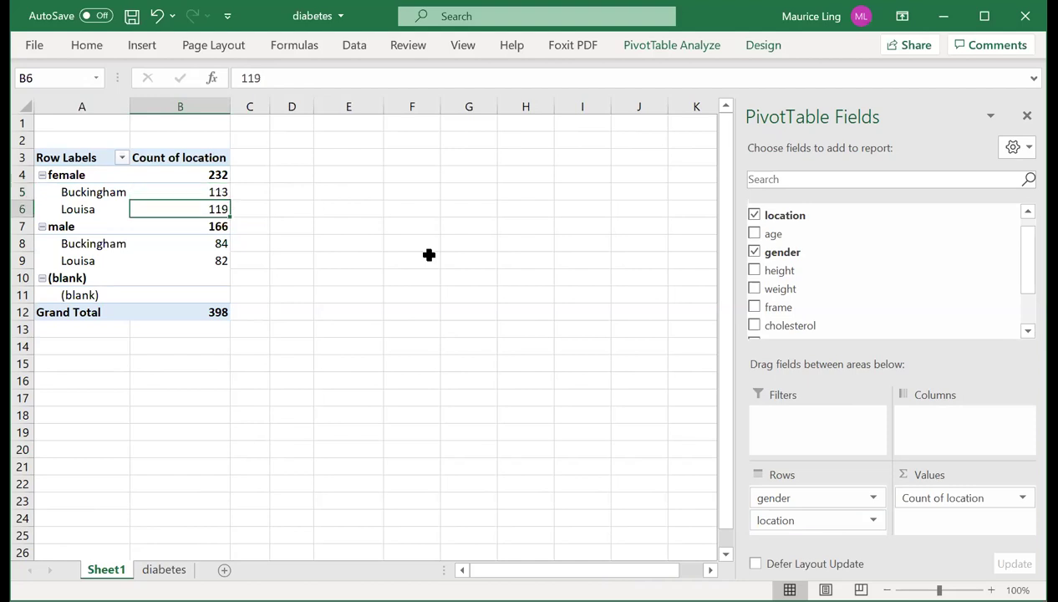
pyautogui.press('Down')
pyautogui.press('Down')
pyautogui.press('Down')
pyautogui.press('Down')
pyautogui.press('Down')
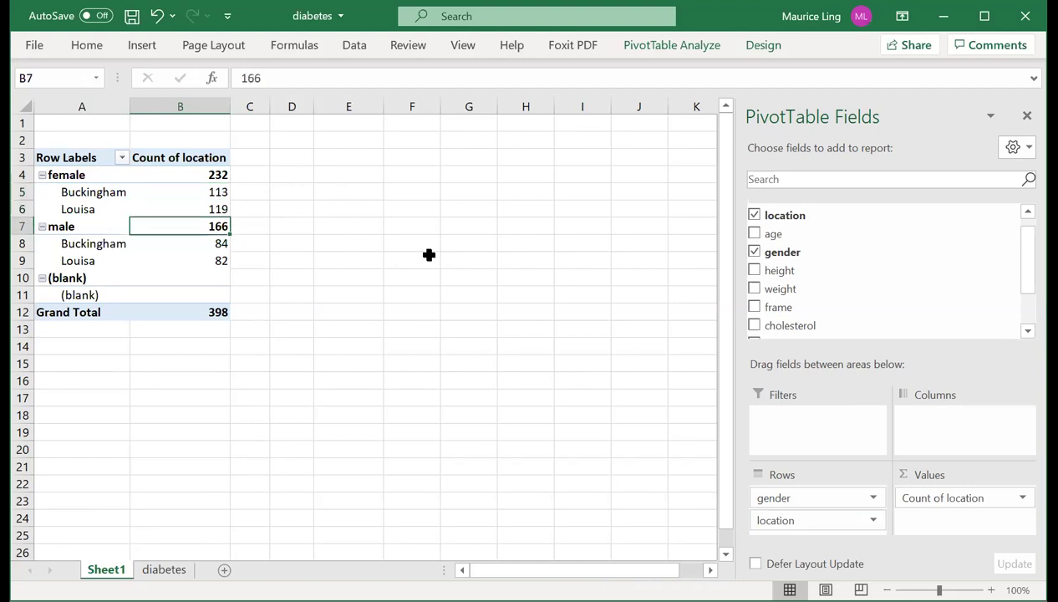
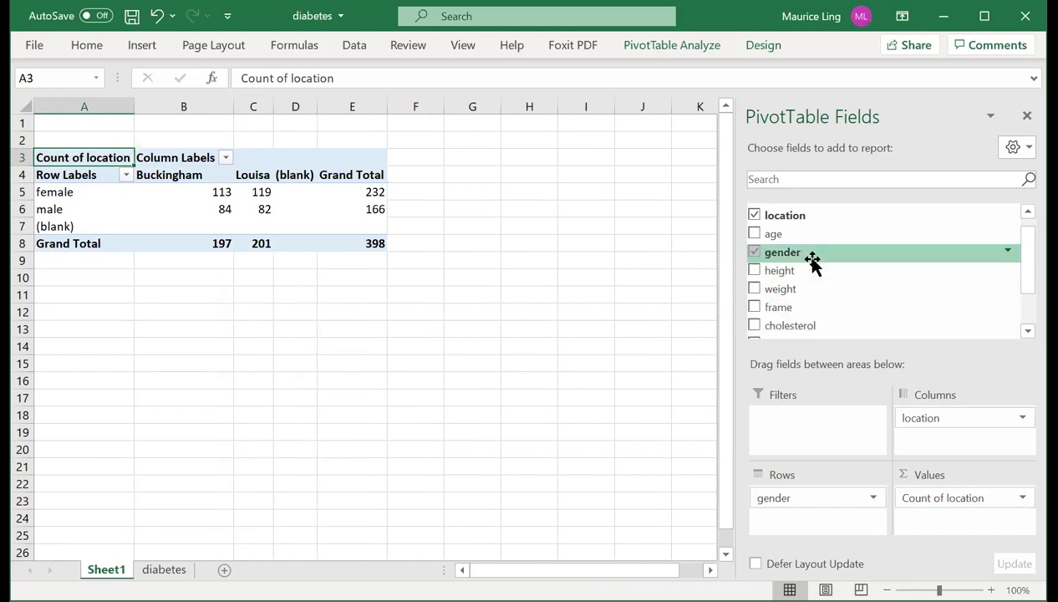
# Replace Count of location in the PivotTable's values with the age field
pyautogui.moveTo(804, 230); pyautogui.dragTo(205, 197)
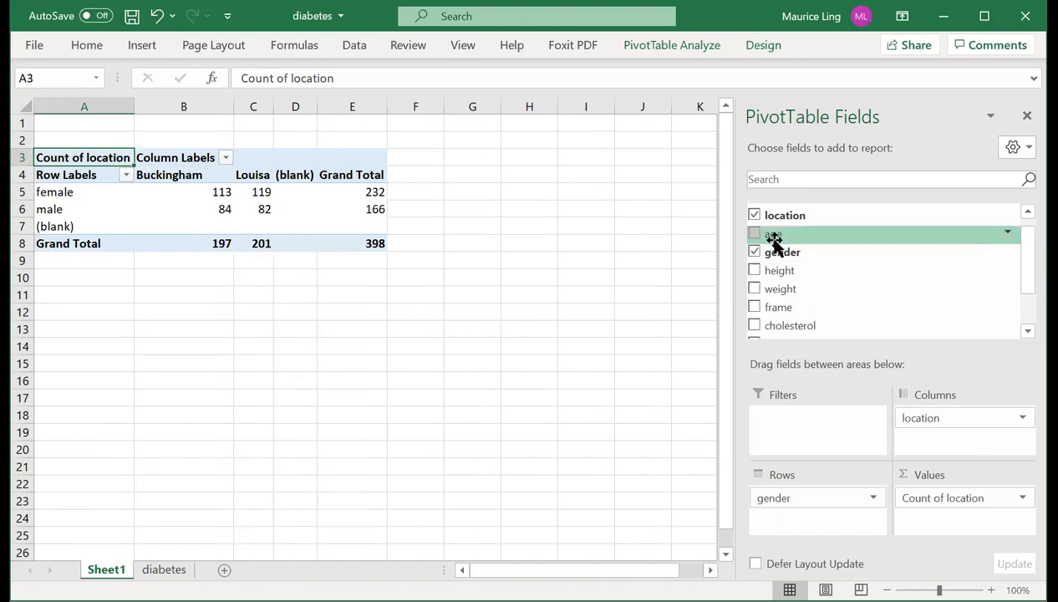
pyautogui.click(1020, 498)
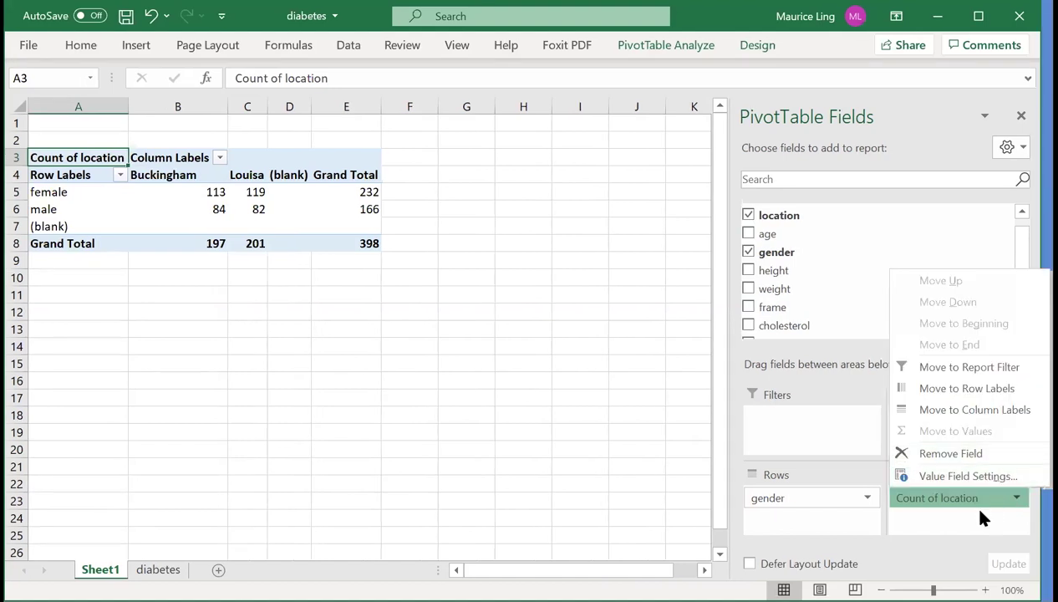
pyautogui.click(982, 453)
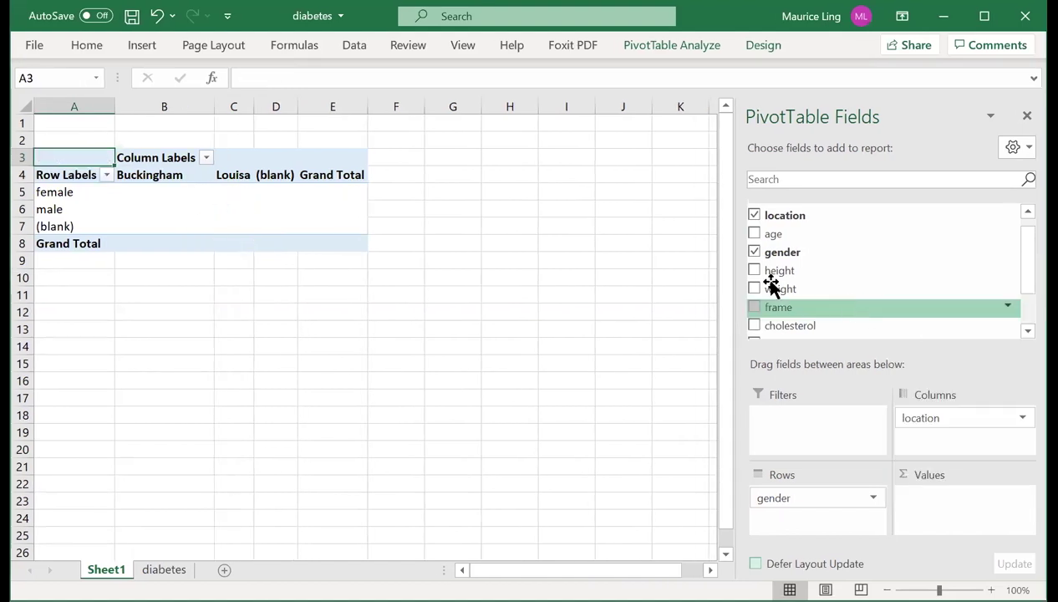
pyautogui.moveTo(774, 238); pyautogui.dragTo(941, 504)
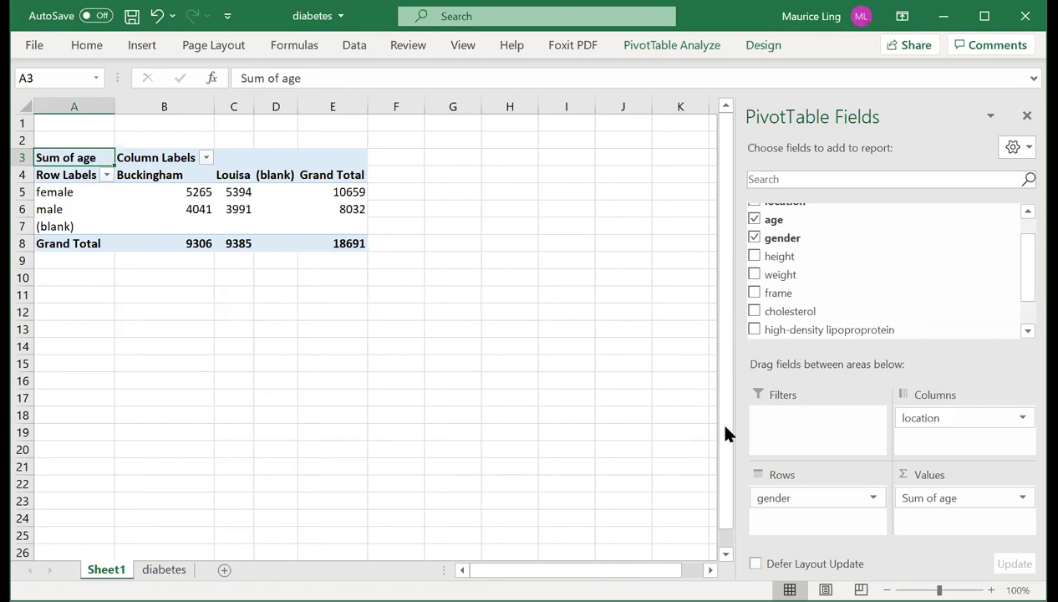
# Summarise the PivotTable's age values by Average and inspect the averages for females and males in Buckingham and Louisa
pyautogui.click(974, 497)
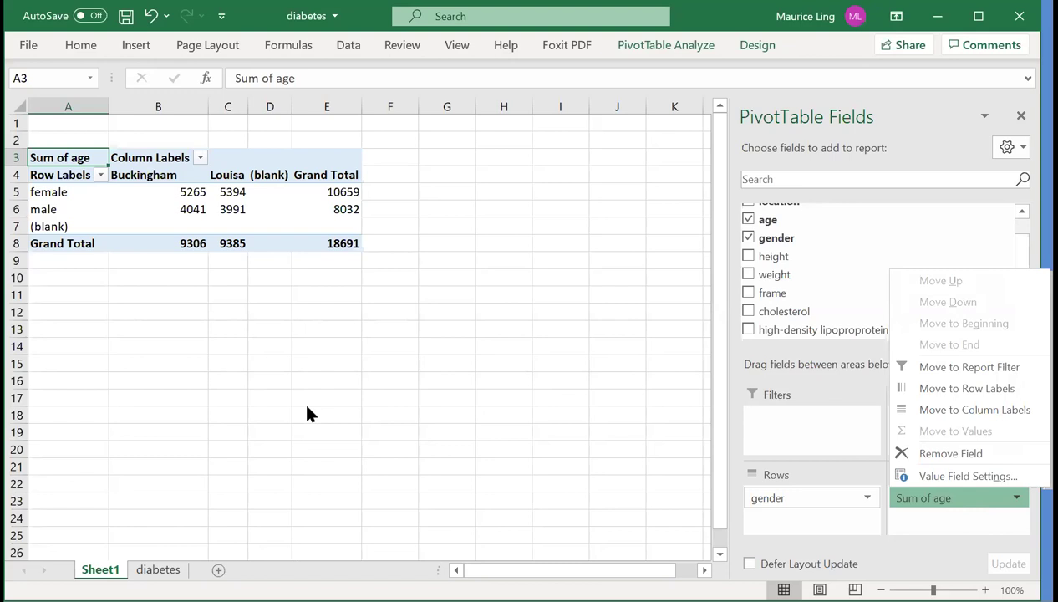
pyautogui.click(948, 524)
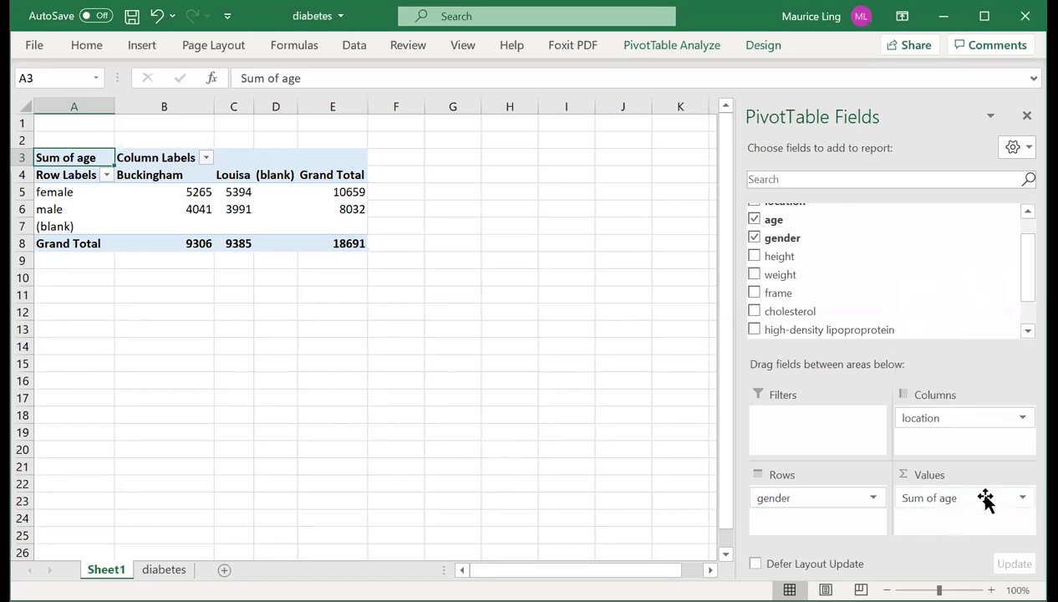
pyautogui.click(986, 498)
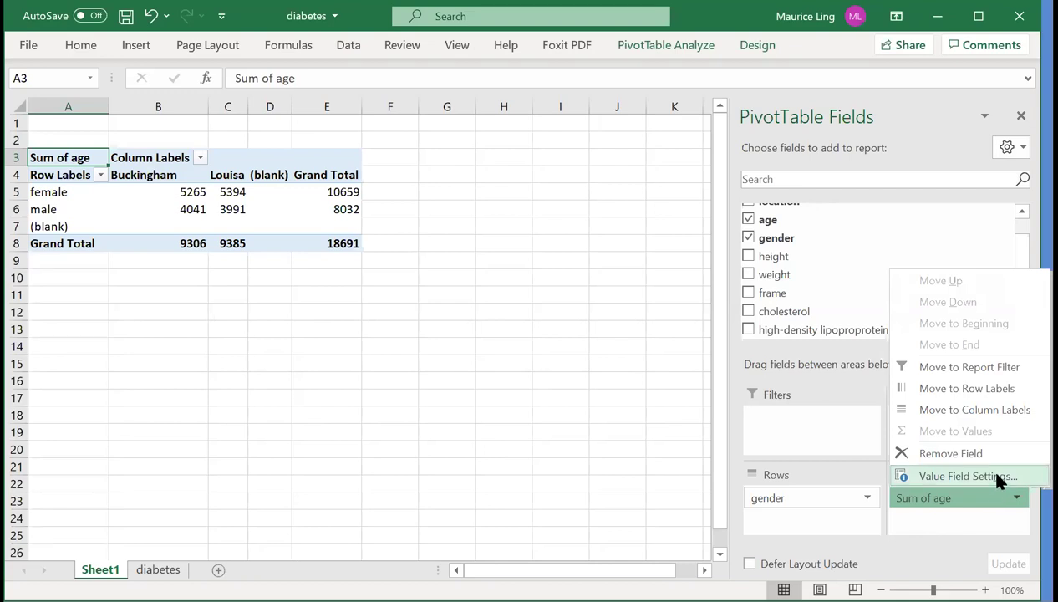
pyautogui.click(968, 476)
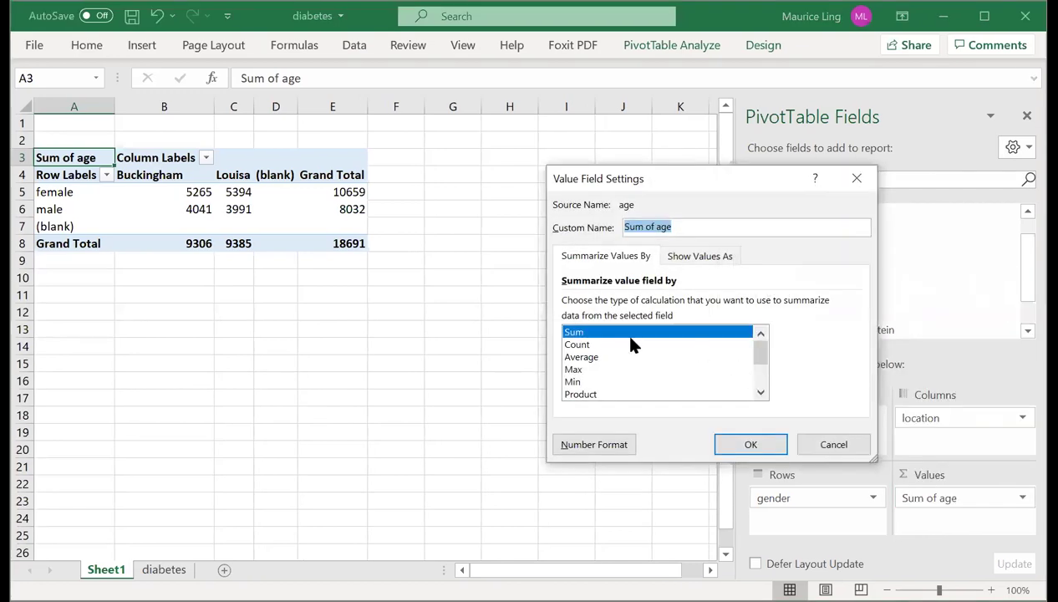
pyautogui.click(585, 357)
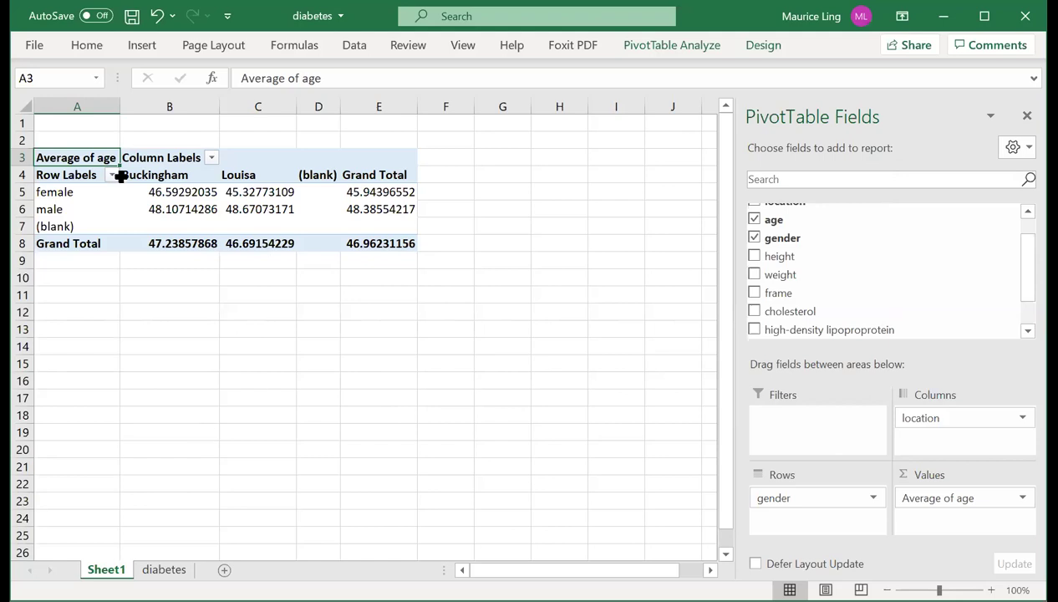
pyautogui.click(161, 193)
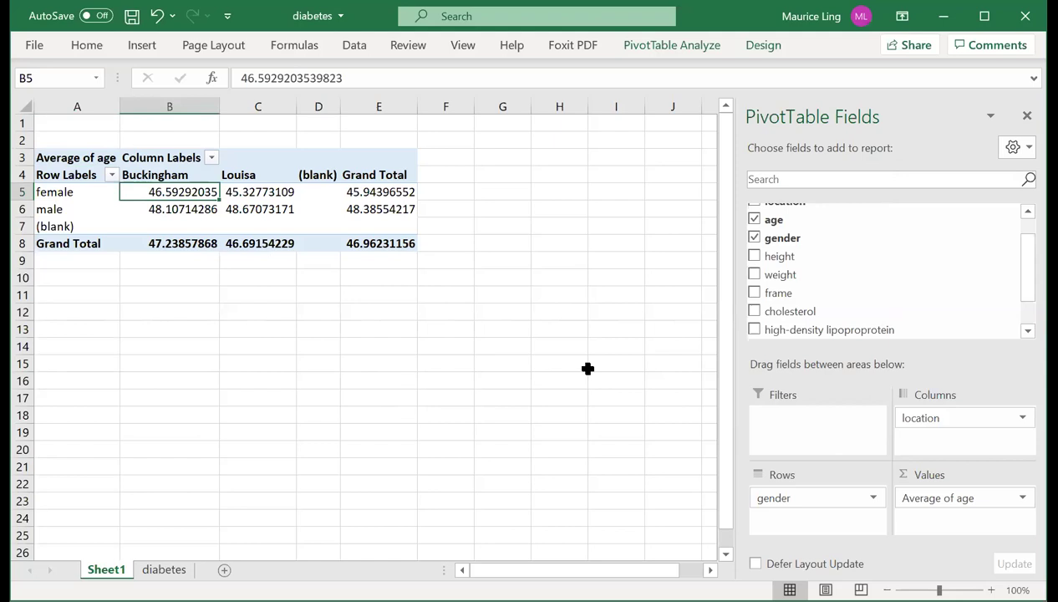
pyautogui.press('Right')
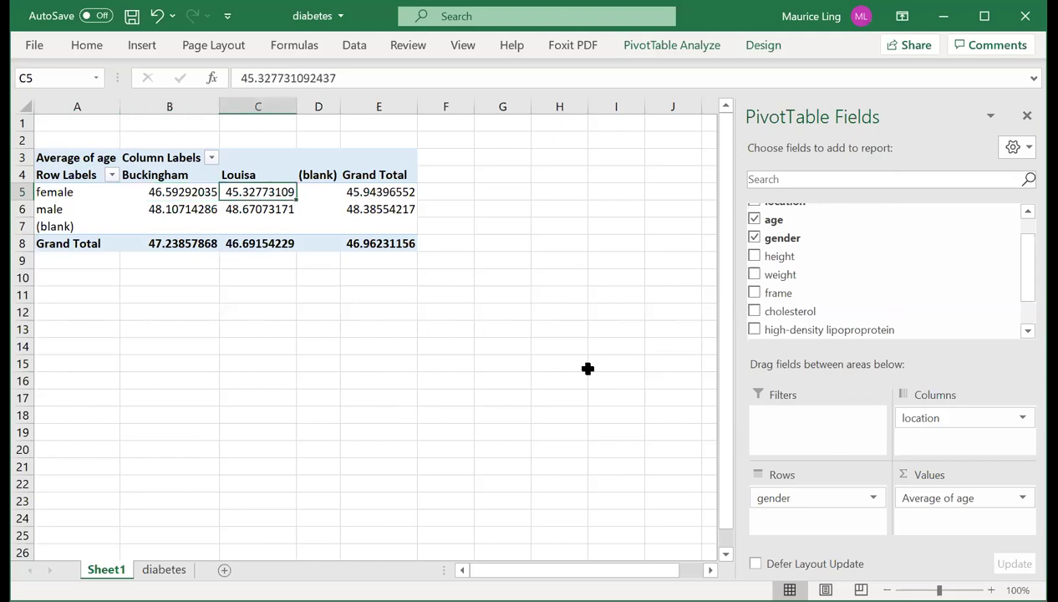
pyautogui.press('Down')
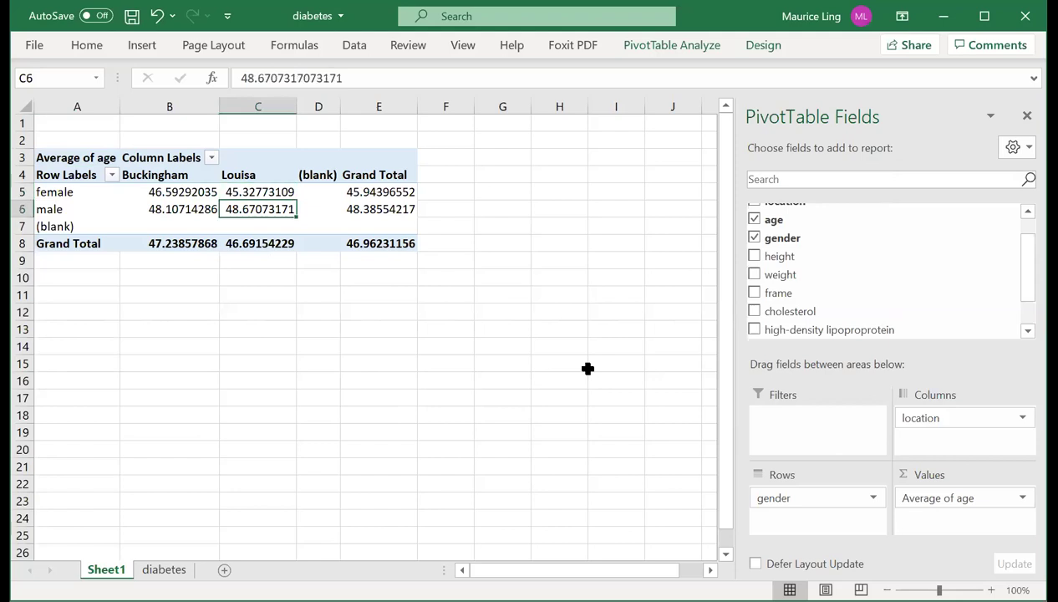
pyautogui.press('Left')
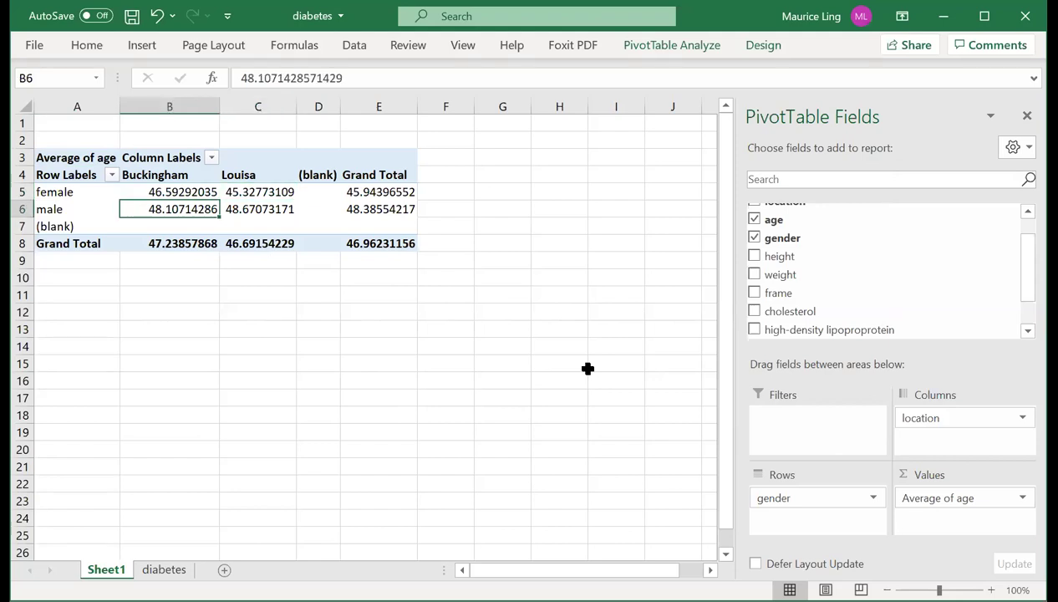
pyautogui.press('Right')
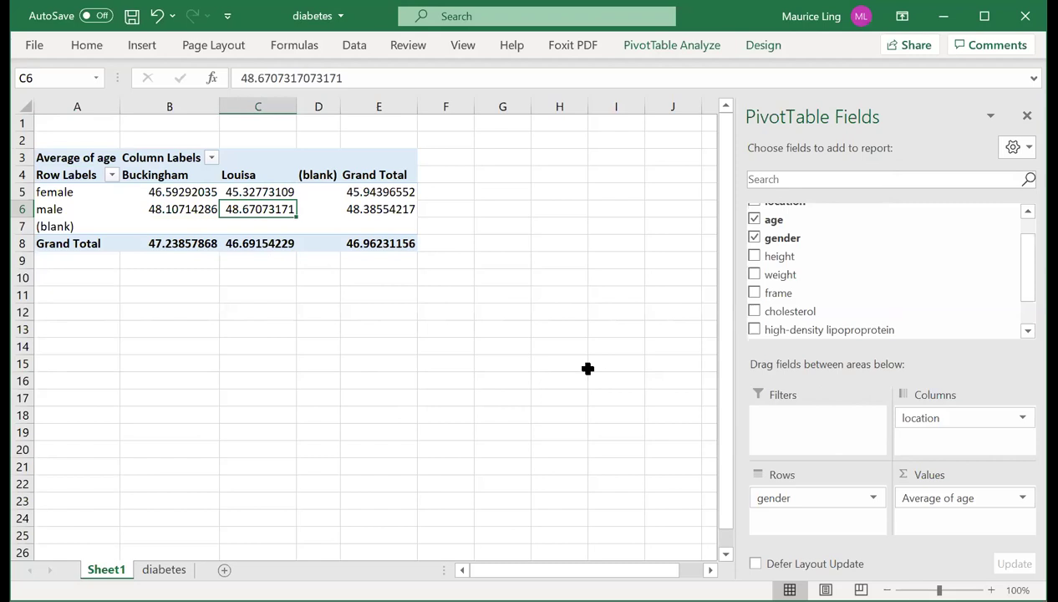
# Change the calculation of the age value field to Min
pyautogui.moveTo(976, 504); pyautogui.dragTo(975, 498)
pyautogui.click(965, 476)
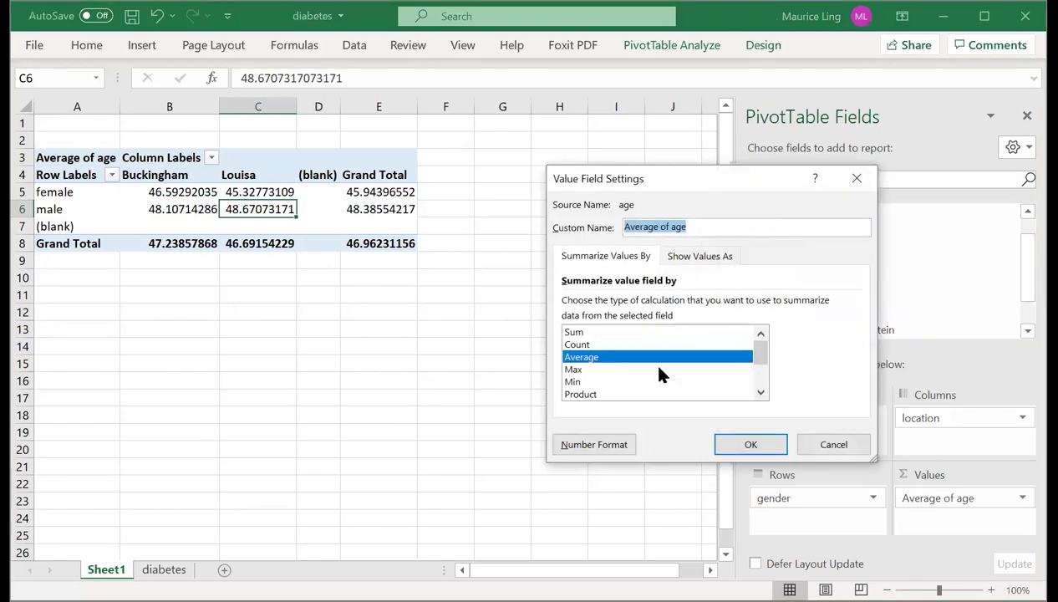
pyautogui.click(586, 381)
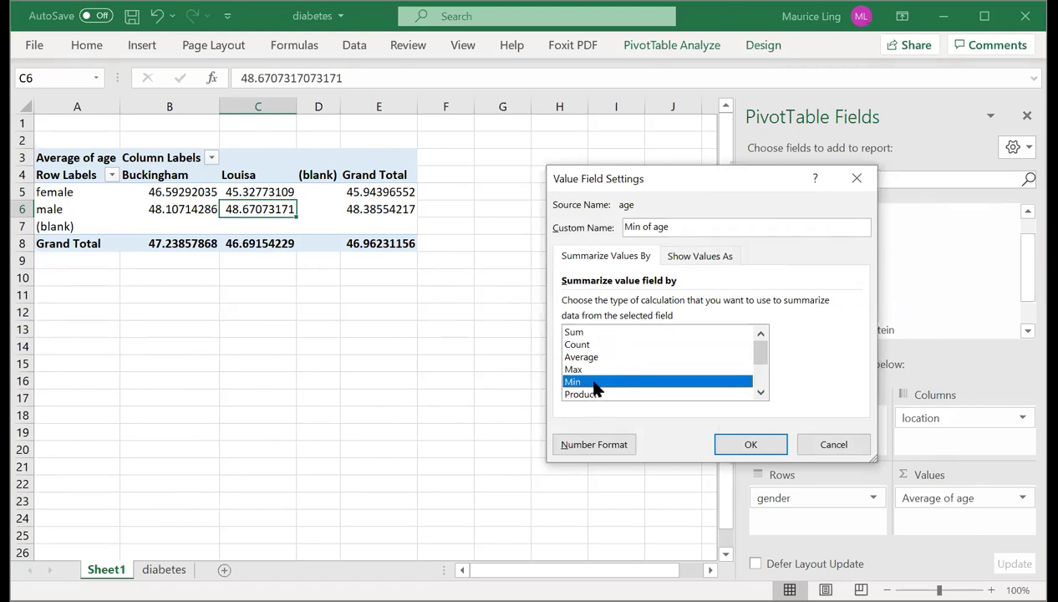
pyautogui.click(751, 446)
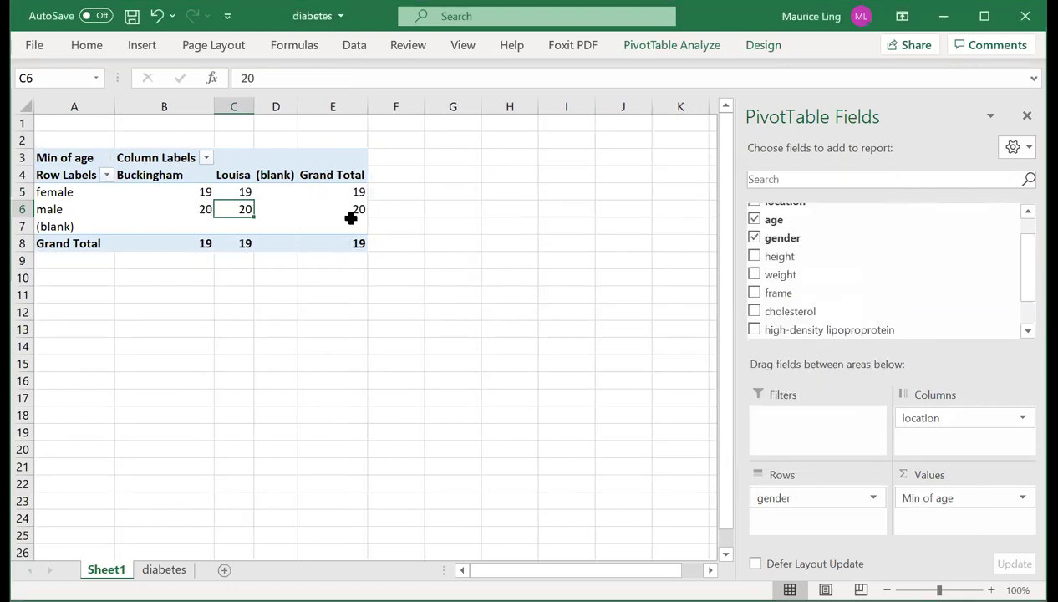
# Change the calculation of the age value field to Max
pyautogui.click(939, 499)
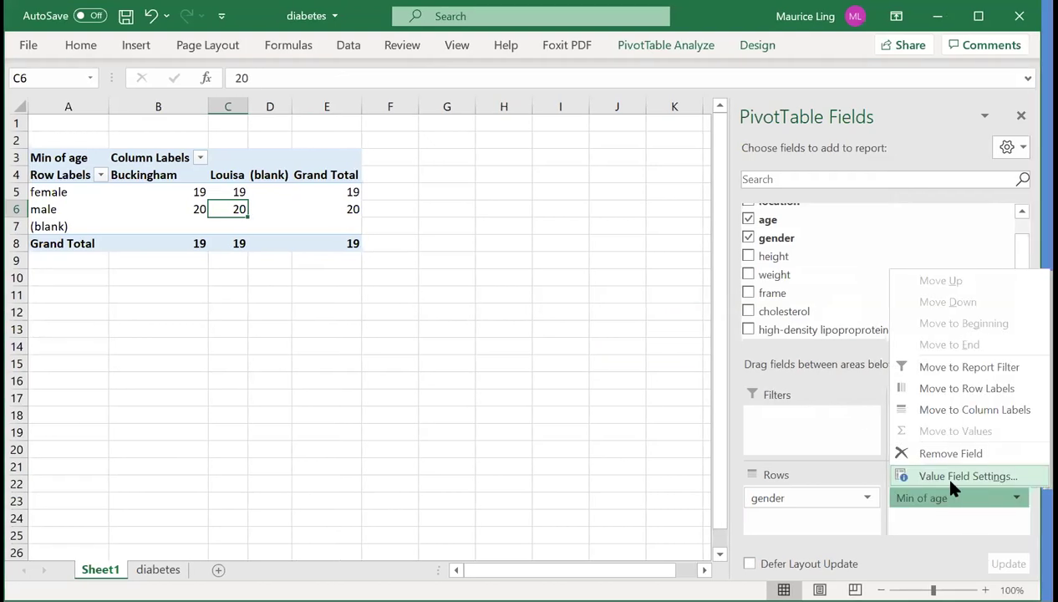
pyautogui.click(951, 482)
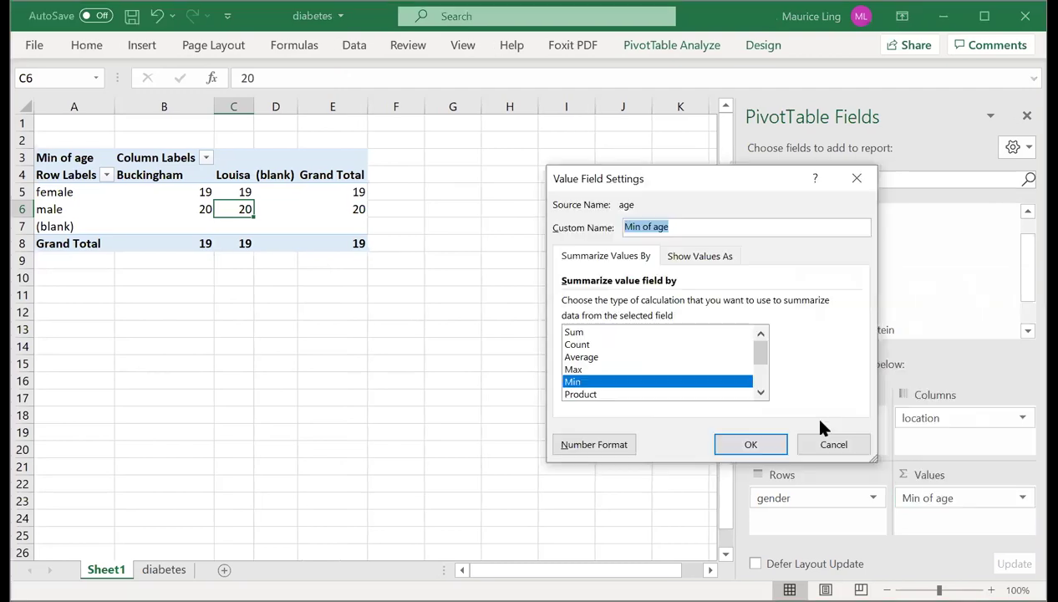
pyautogui.click(628, 369)
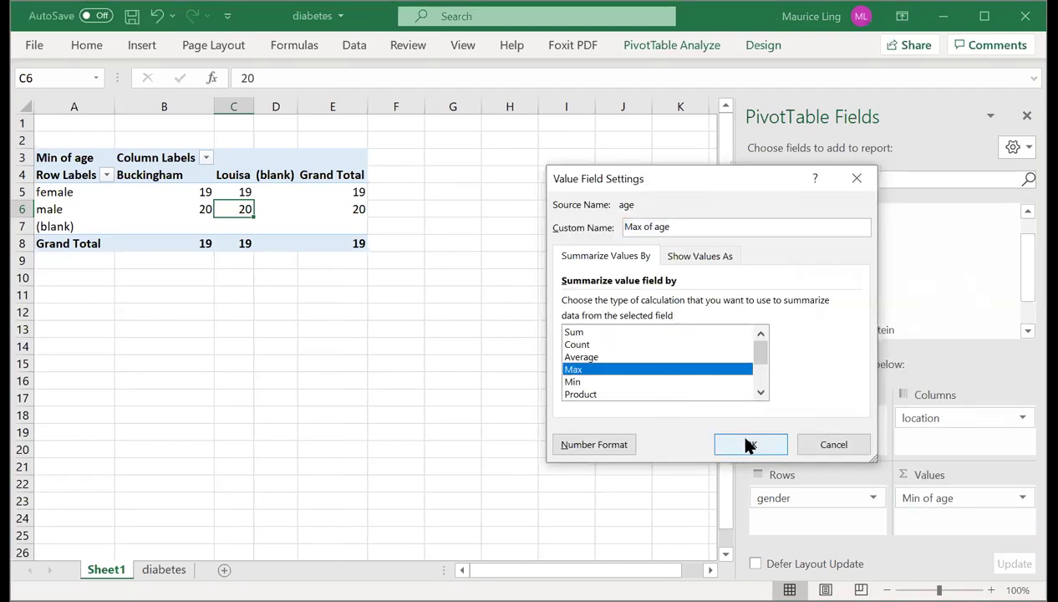
pyautogui.click(749, 444)
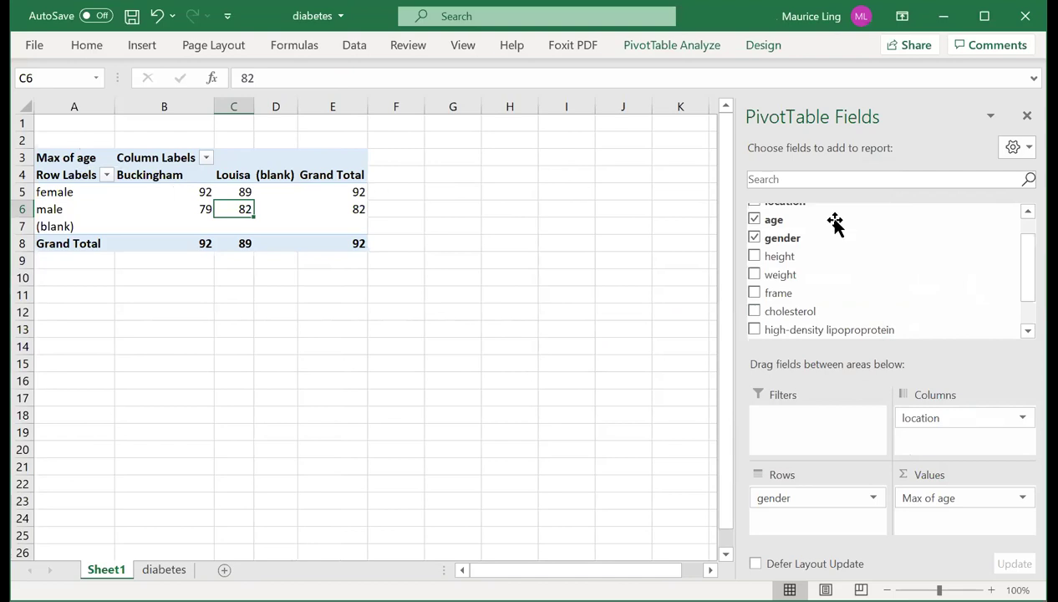
# Add age to the PivotTable's values a second time and summarise this second field by Min
pyautogui.moveTo(787, 226); pyautogui.dragTo(941, 508)
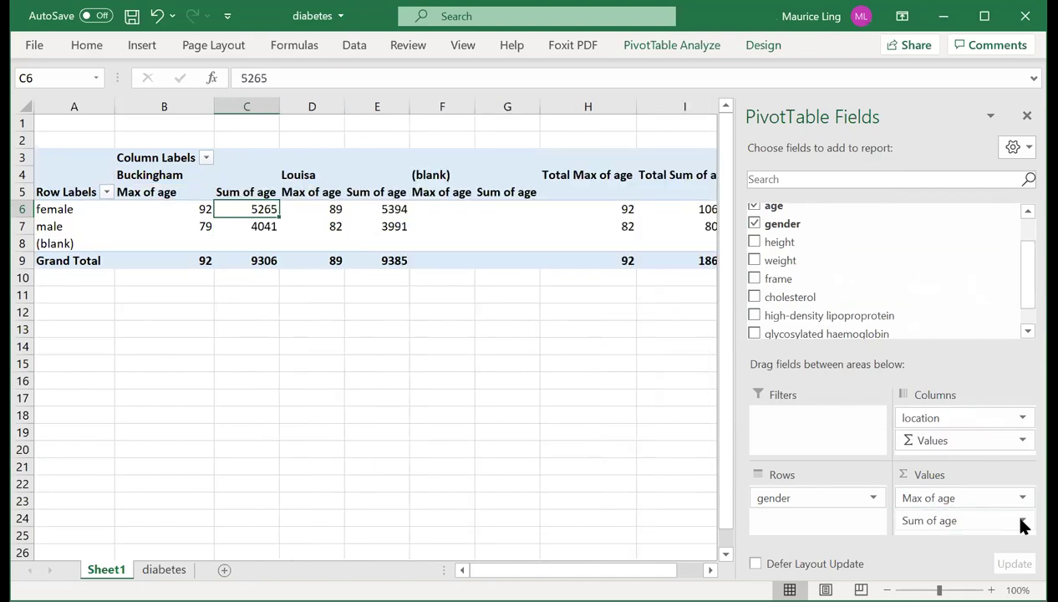
pyautogui.click(1021, 520)
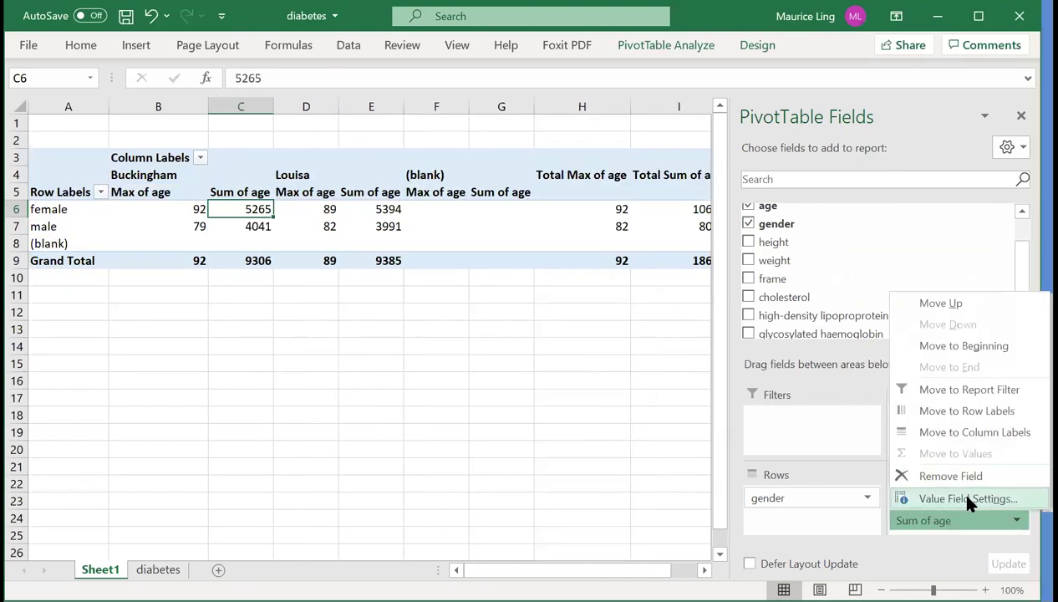
pyautogui.click(962, 499)
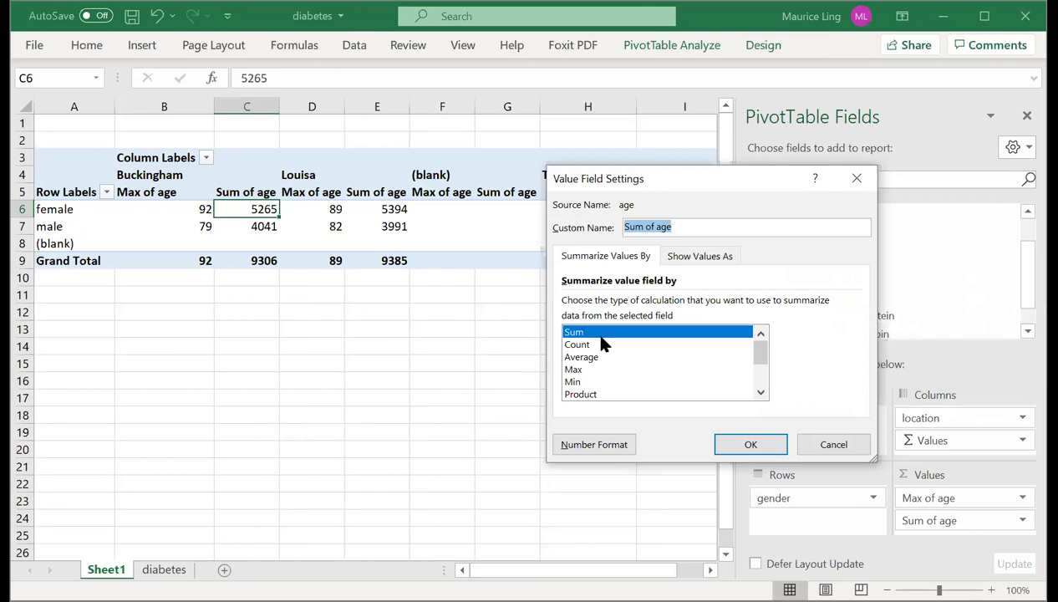
pyautogui.click(582, 381)
pyautogui.press('Return')
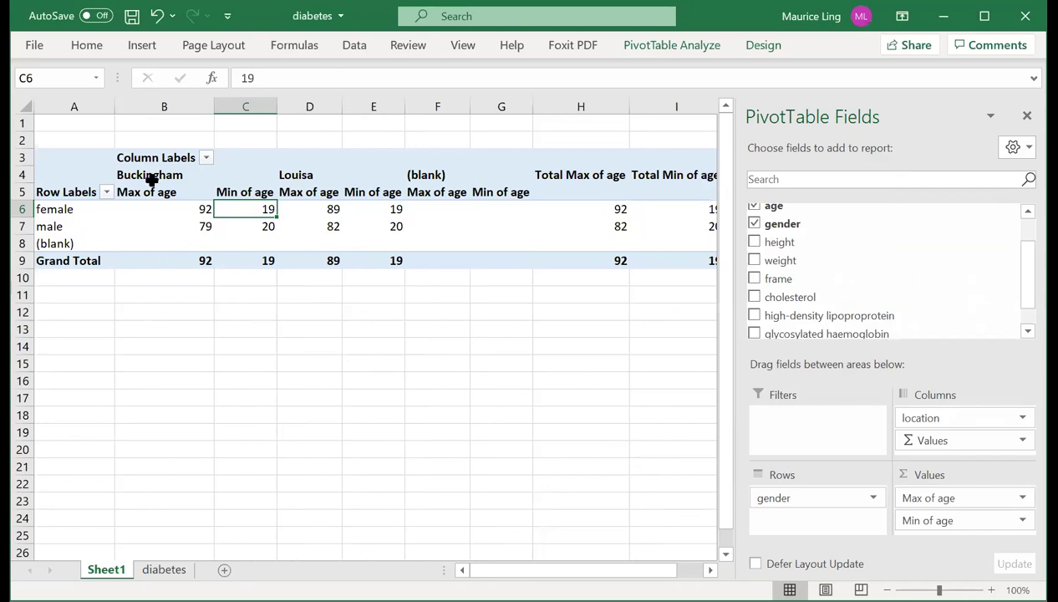
# Reorder the values so Min of age comes before Max of age, and remove Max of age from the PivotTable
pyautogui.moveTo(144, 178); pyautogui.dragTo(590, 472)
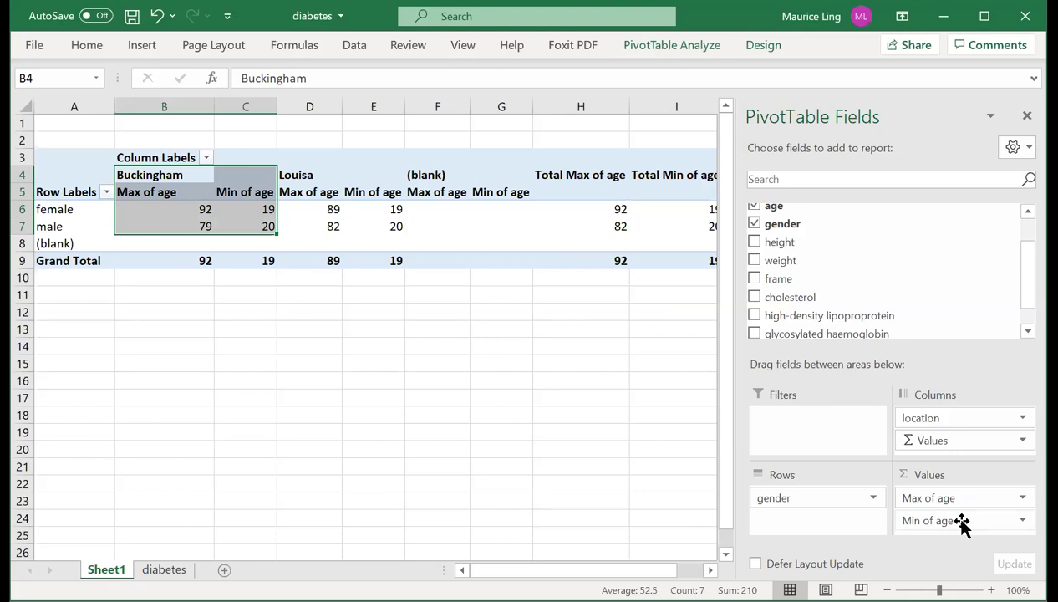
pyautogui.moveTo(961, 527); pyautogui.dragTo(961, 529)
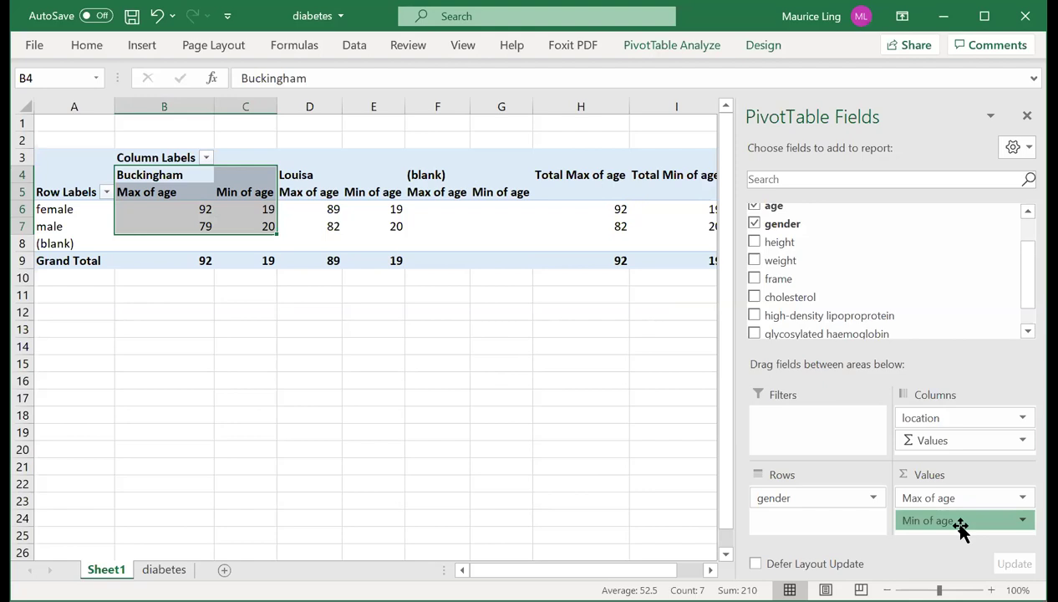
pyautogui.moveTo(961, 531); pyautogui.dragTo(957, 497)
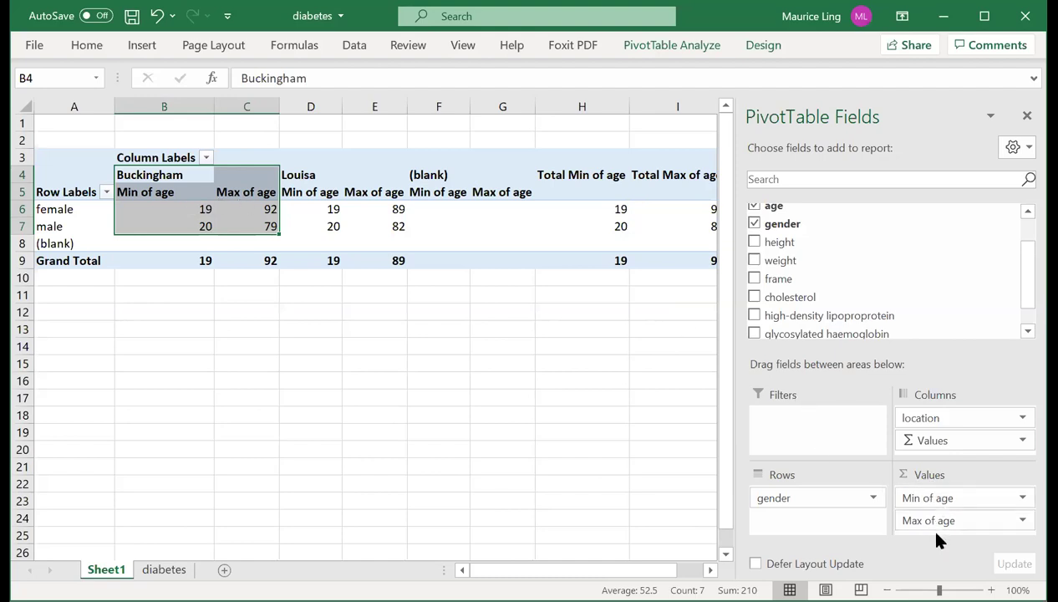
pyautogui.click(1023, 522)
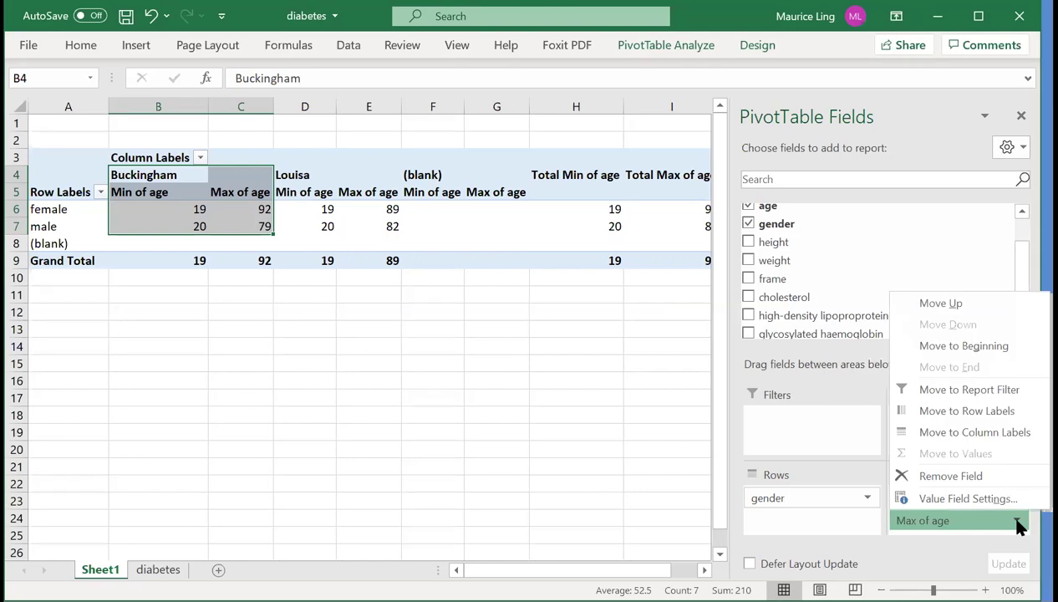
pyautogui.click(999, 473)
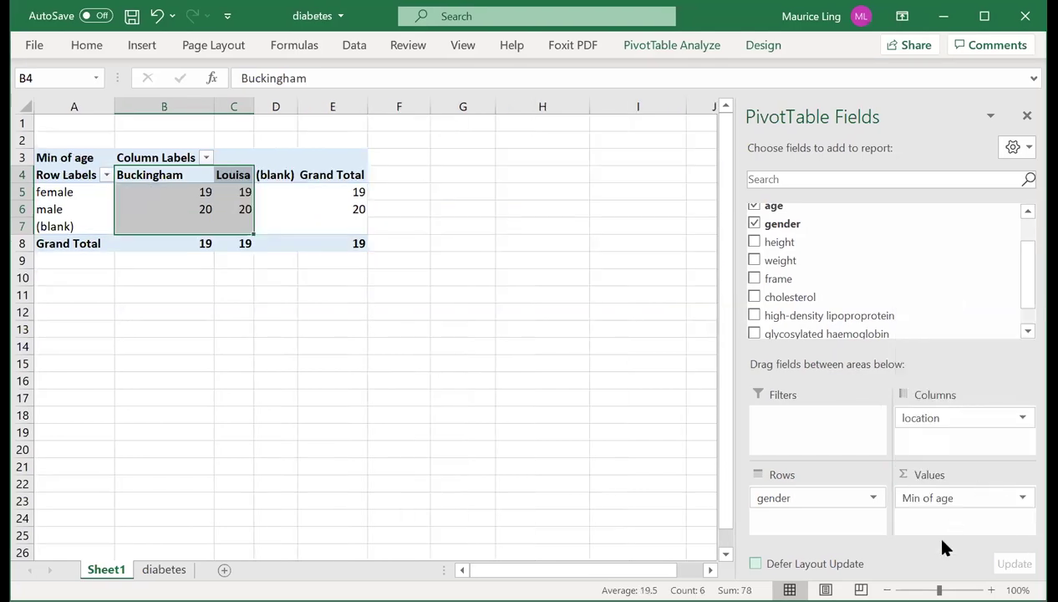
# Remove Min of age from the PivotTable's values
pyautogui.click(1016, 499)
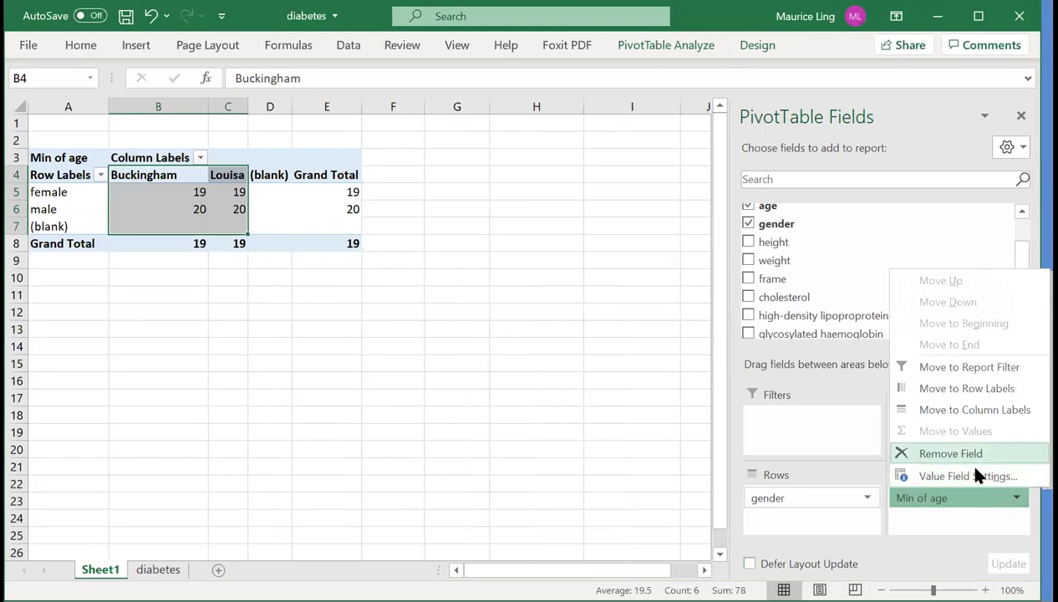
pyautogui.click(974, 460)
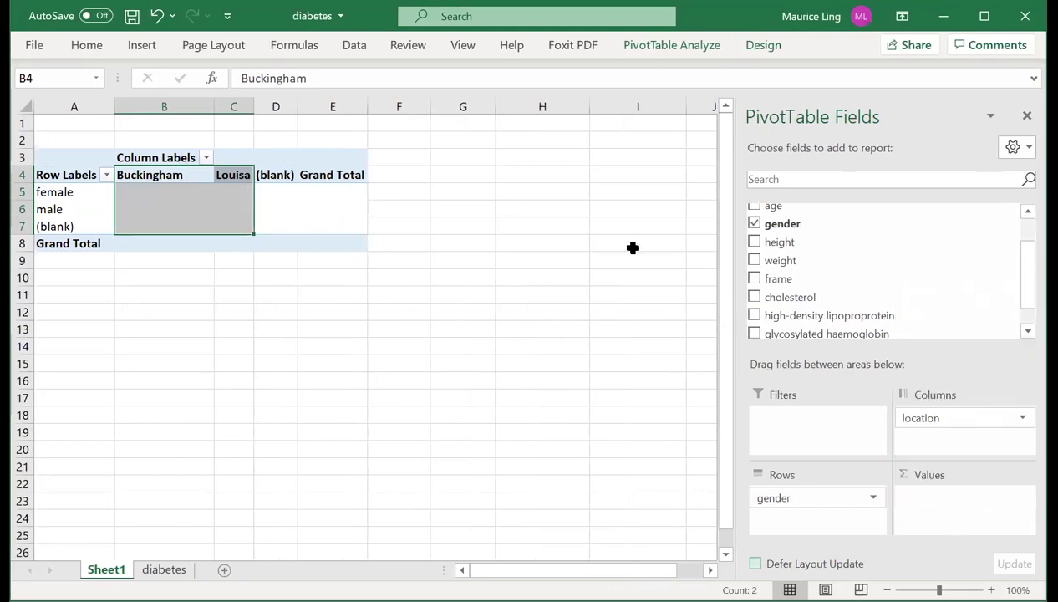
# Close the PivotTable field list and show it again from a cell inside the PivotTable
pyautogui.click(1026, 115)
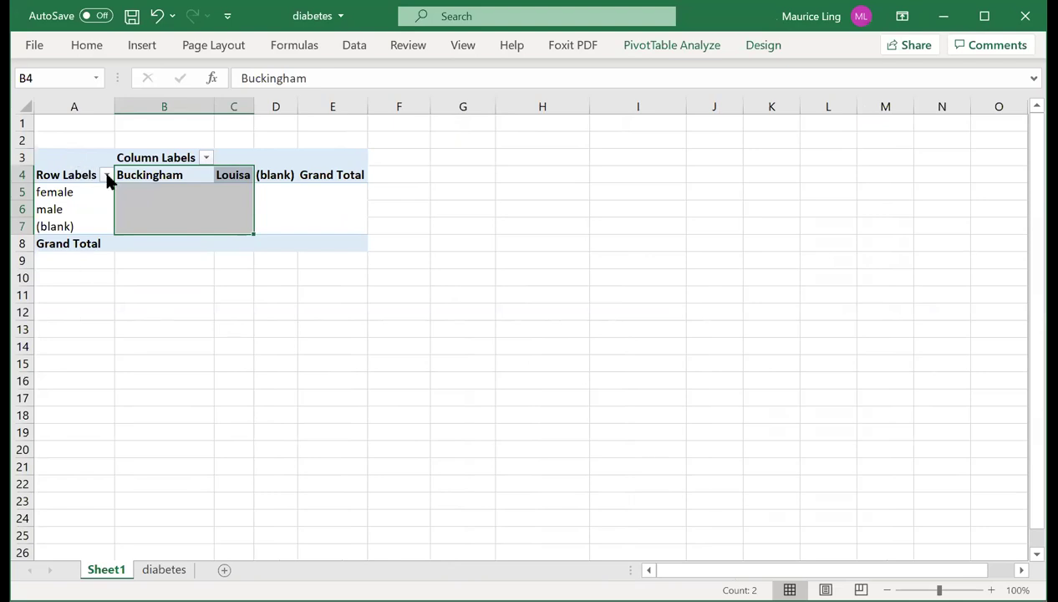
pyautogui.click(315, 206)
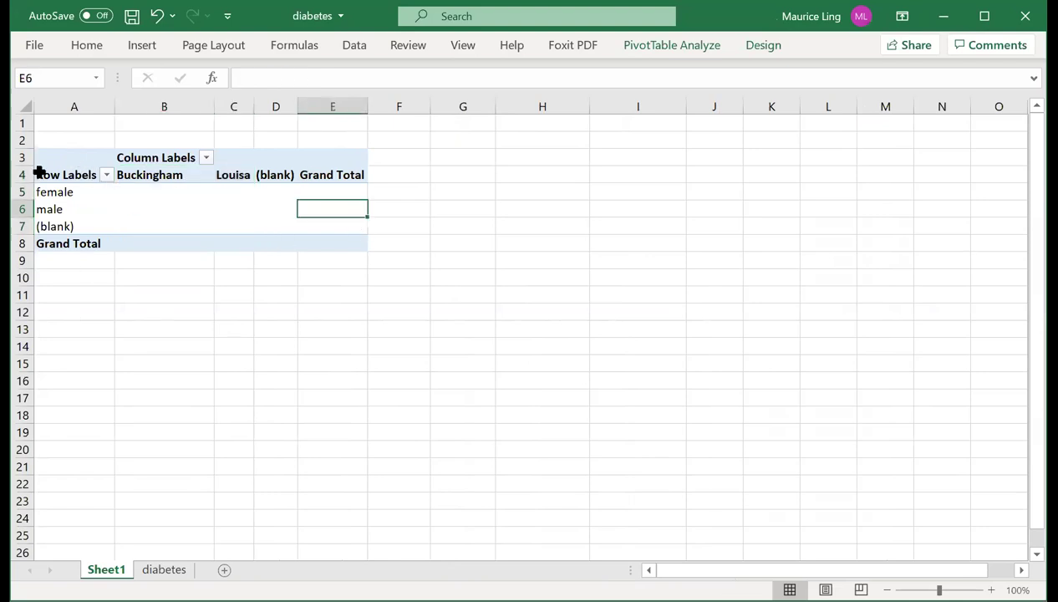
pyautogui.rightClick(240, 193)
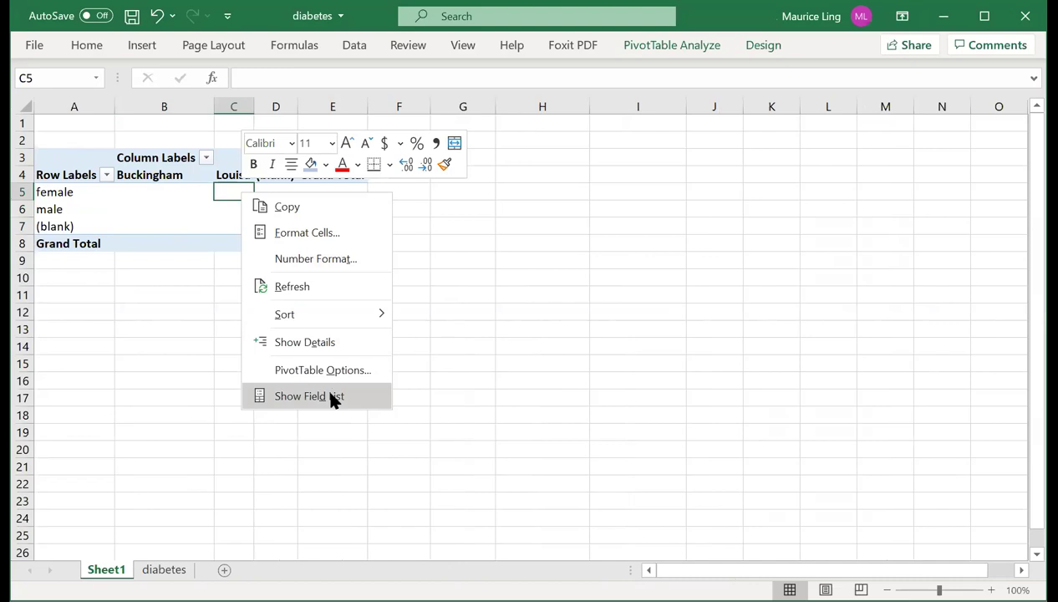
pyautogui.click(332, 398)
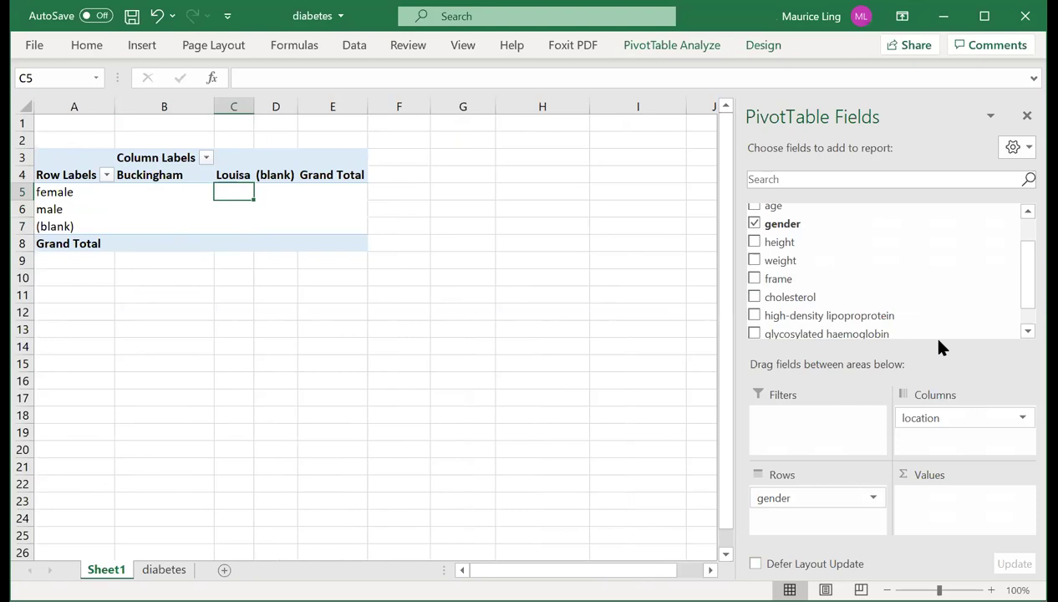
# Add the cholesterol field to the PivotTable's values
pyautogui.scroll(1, 910, 240)
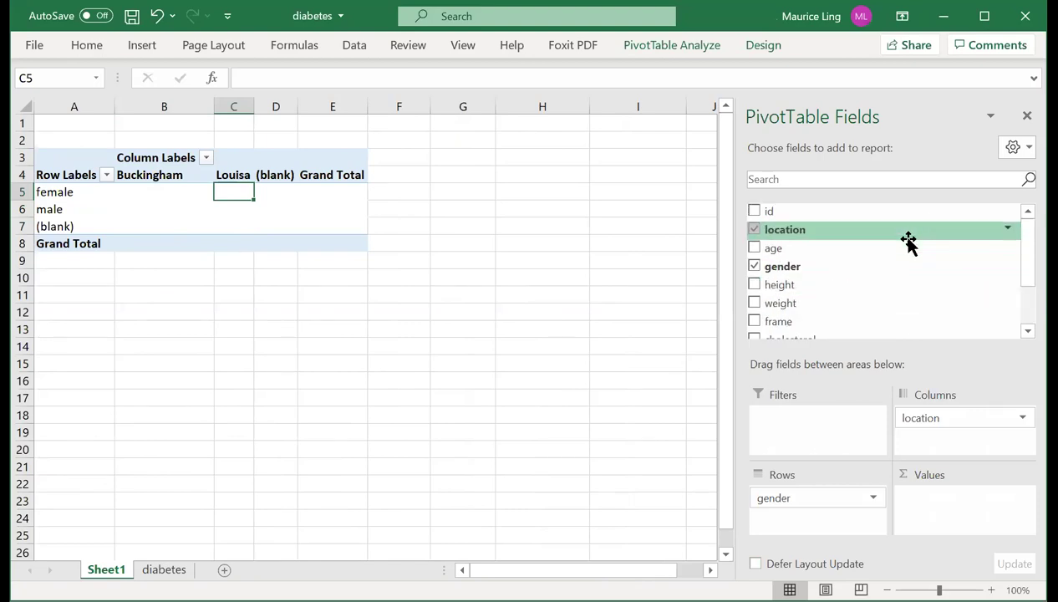
pyautogui.scroll(-1, 912, 257)
pyautogui.scroll(1, 912, 257)
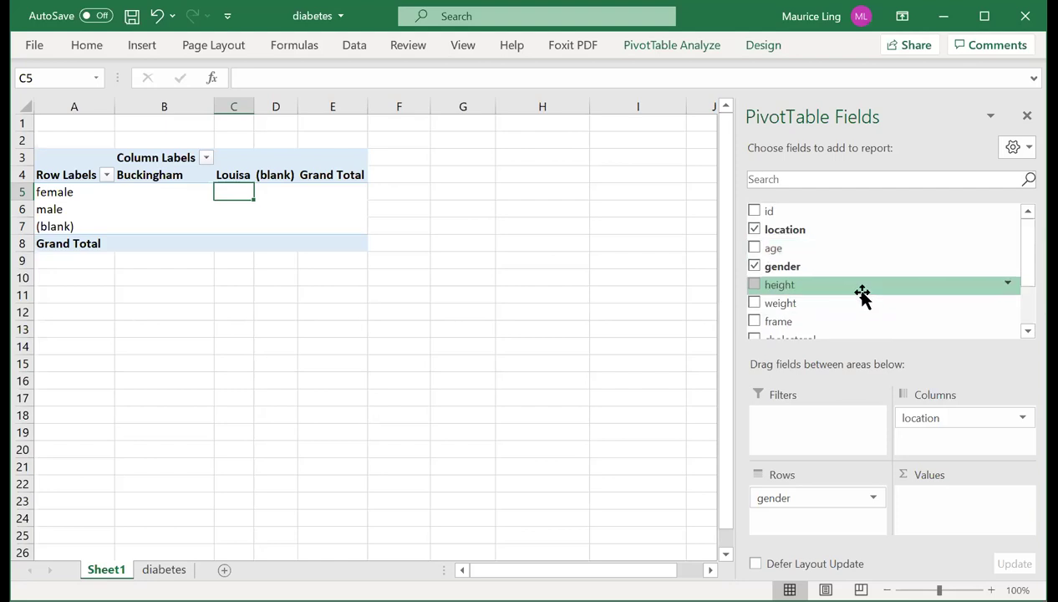
pyautogui.scroll(-1, 815, 293)
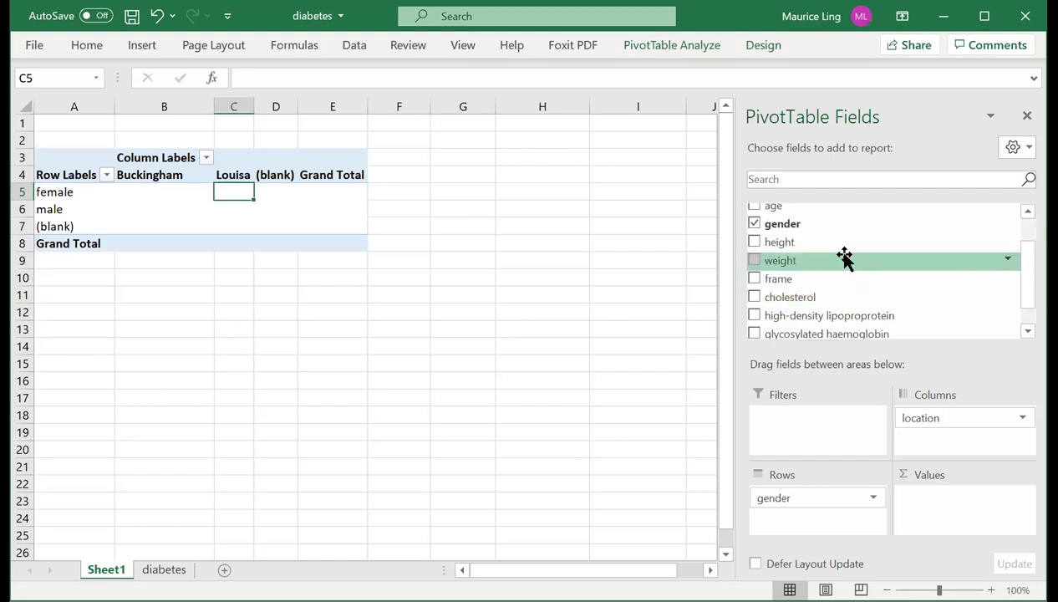
pyautogui.scroll(-1, 865, 286)
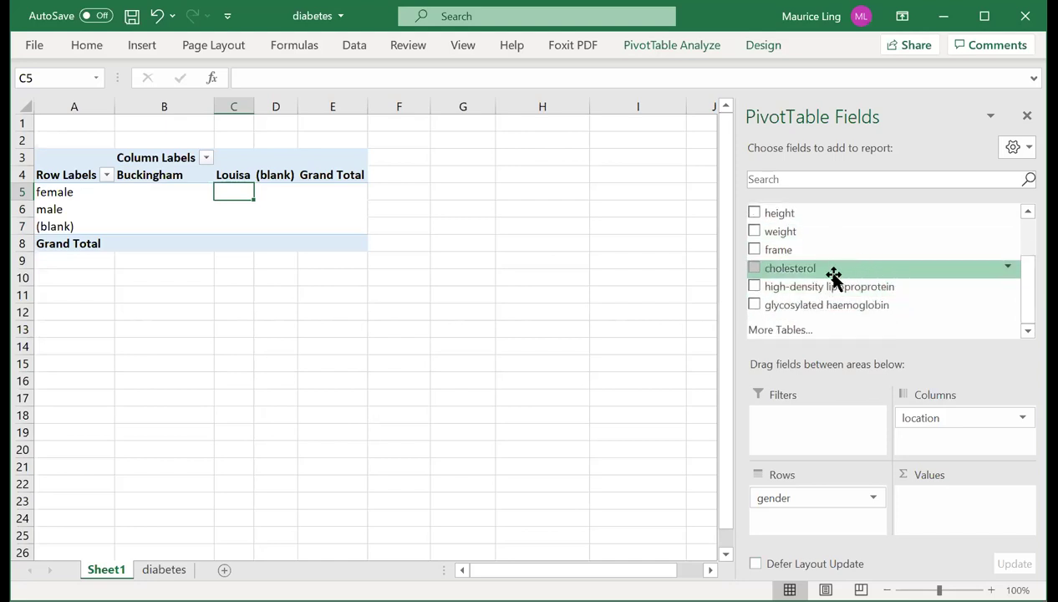
pyautogui.moveTo(834, 272); pyautogui.dragTo(936, 510)
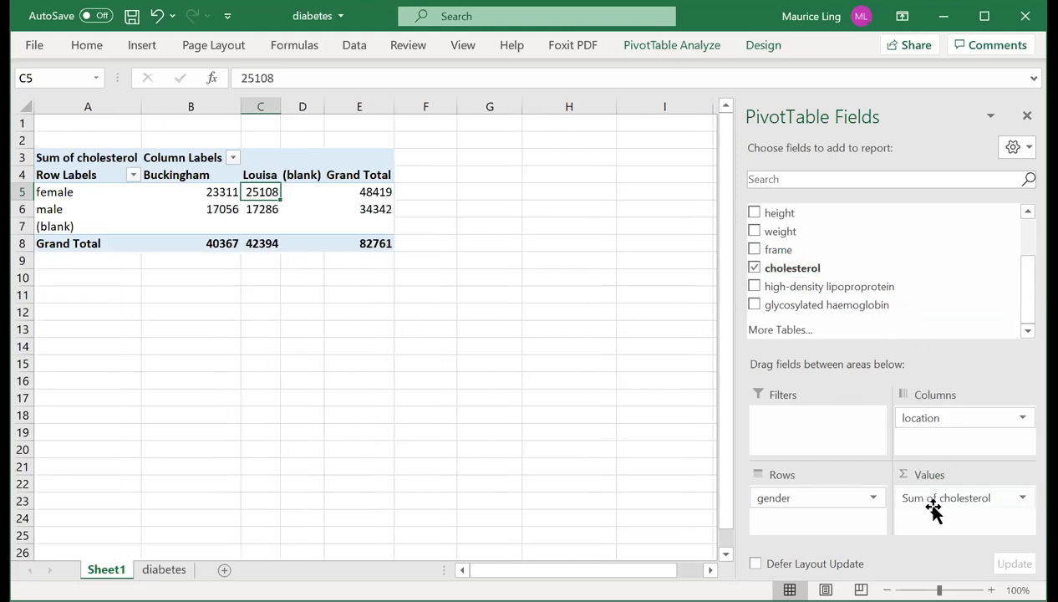
# Change the calculation of the cholesterol value field to Average
pyautogui.click(1024, 498)
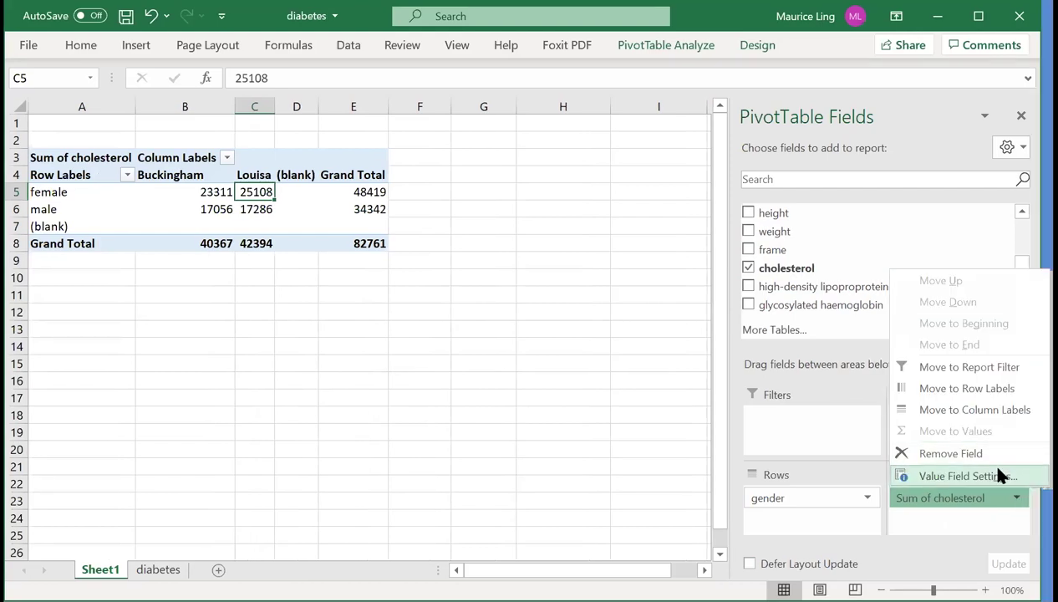
pyautogui.click(992, 469)
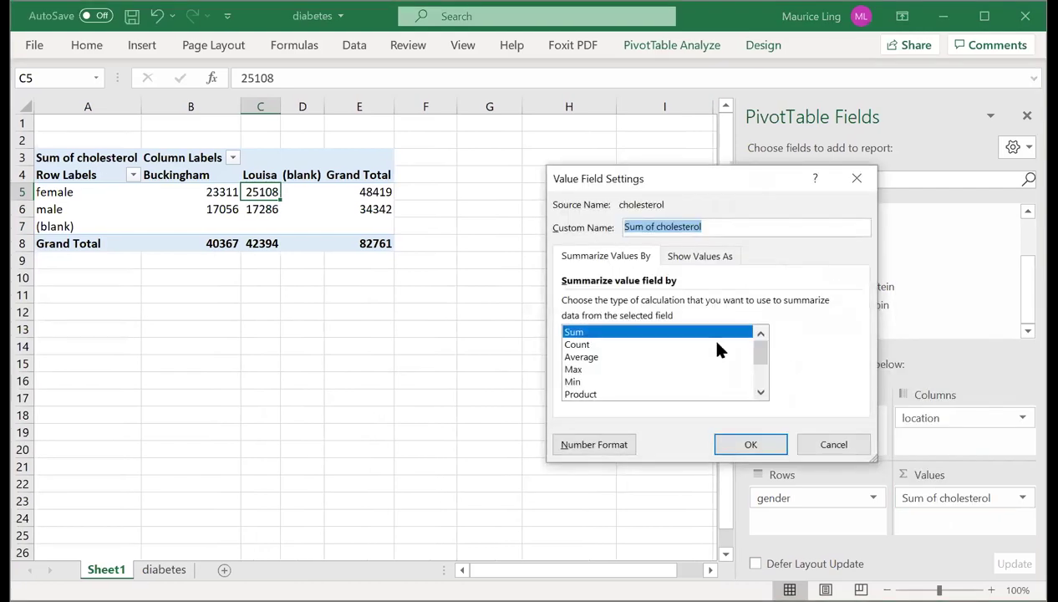
pyautogui.click(593, 362)
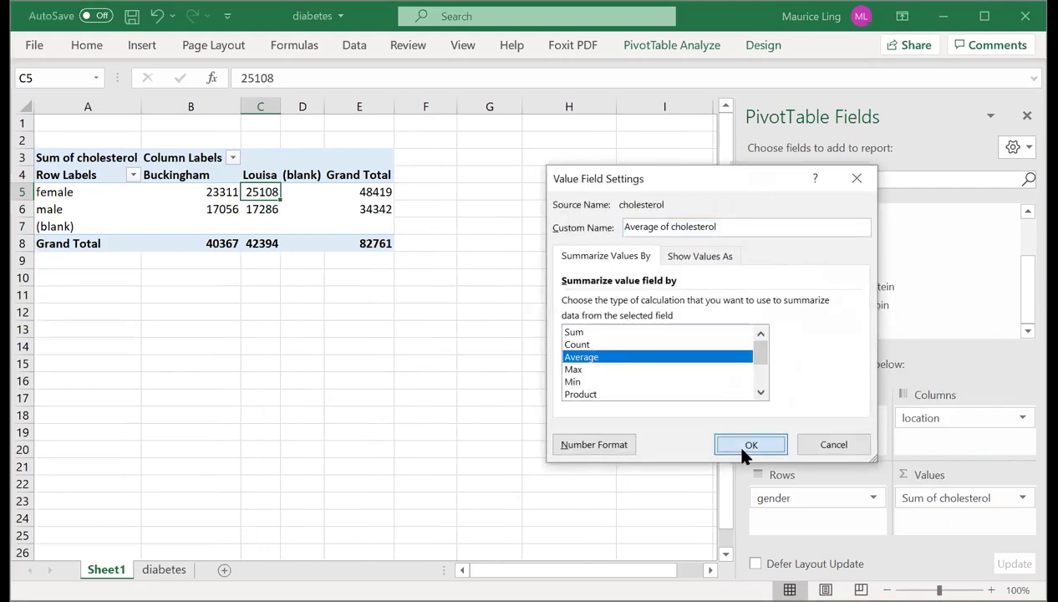
pyautogui.click(750, 445)
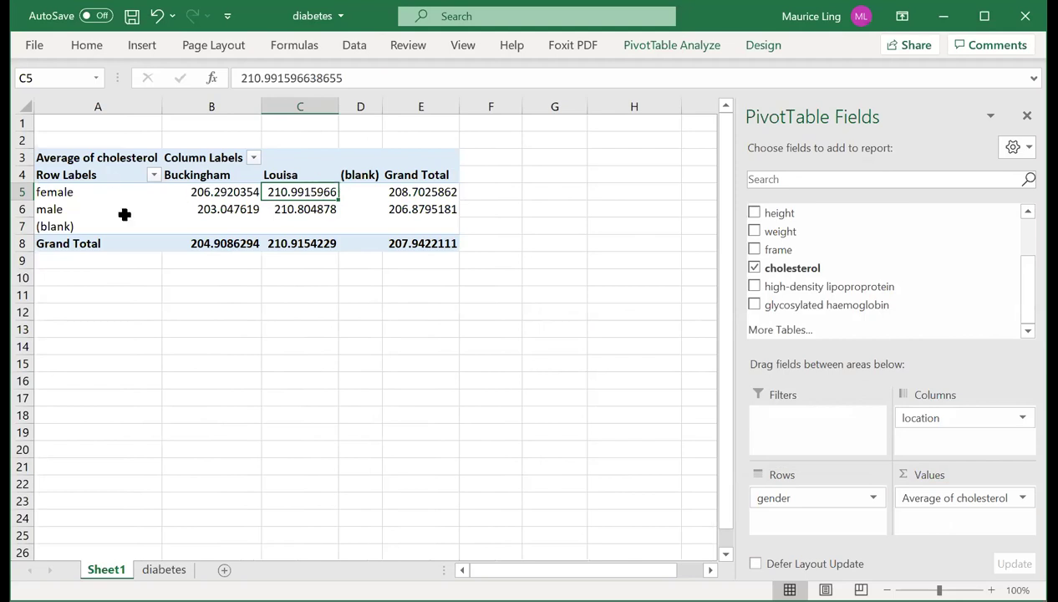
# Compare male average cholesterol between Buckingham and Louisa, and review the frame column in the diabetes sheet before returning to Sheet1
pyautogui.click(87, 212)
pyautogui.click(195, 207)
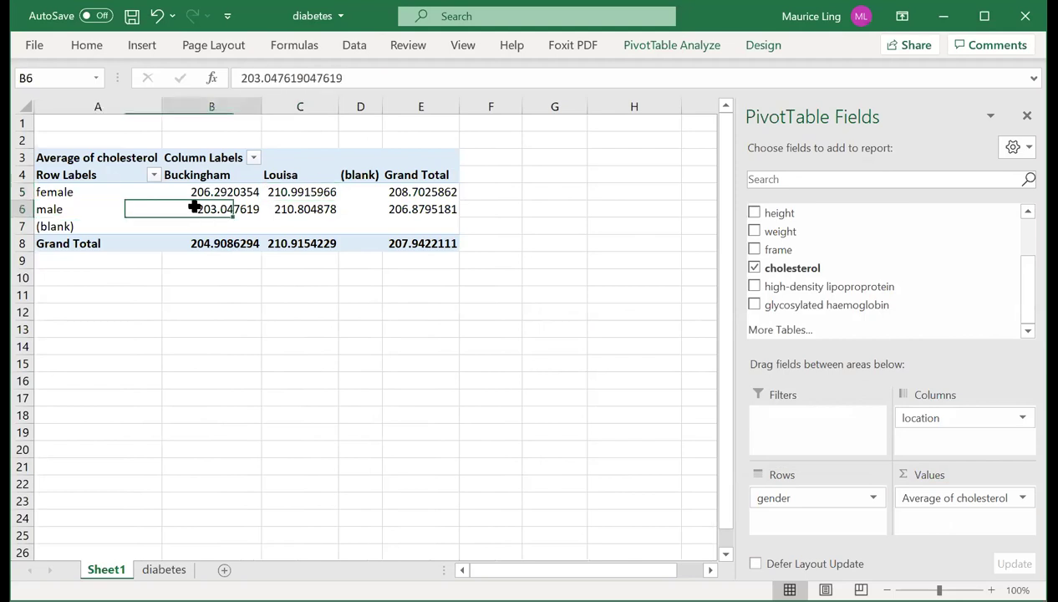
pyautogui.press('Right')
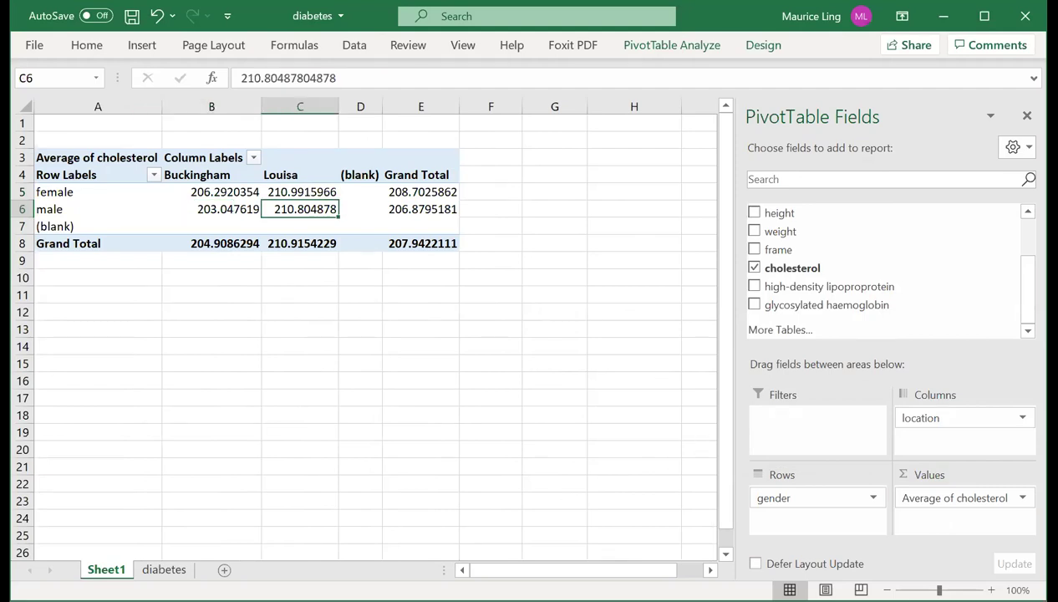
pyautogui.click(164, 569)
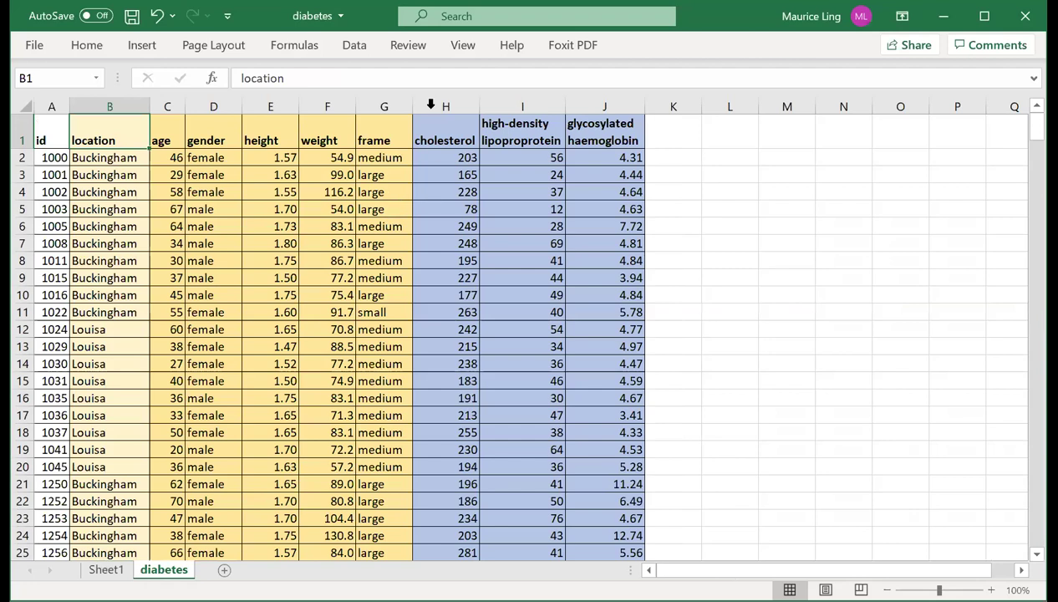
pyautogui.click(384, 104)
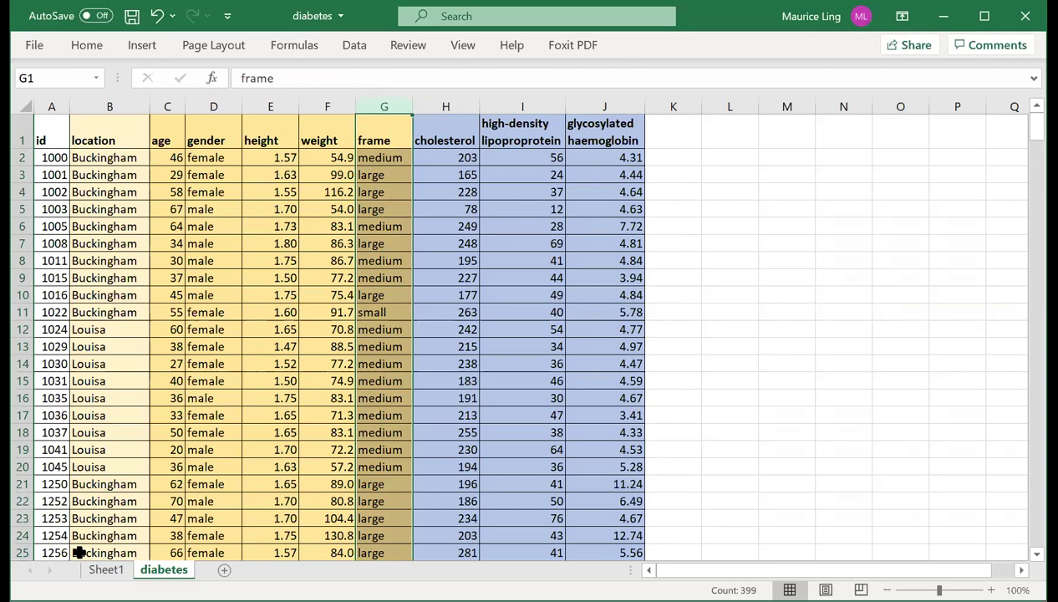
pyautogui.click(106, 570)
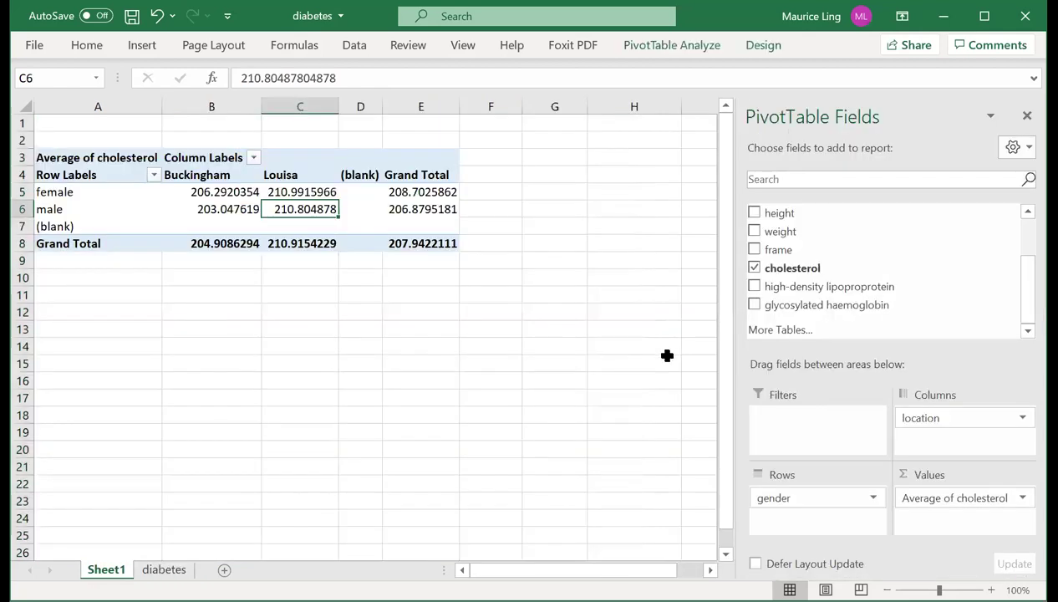
# Add the frame field to the PivotTable's rows, nested below gender
pyautogui.click(836, 499)
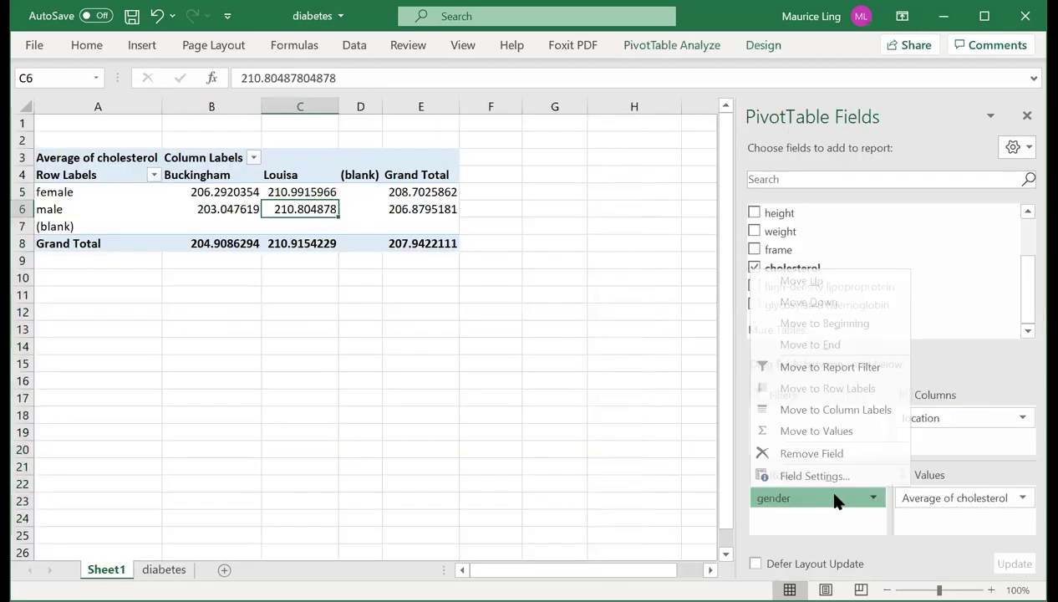
pyautogui.click(475, 387)
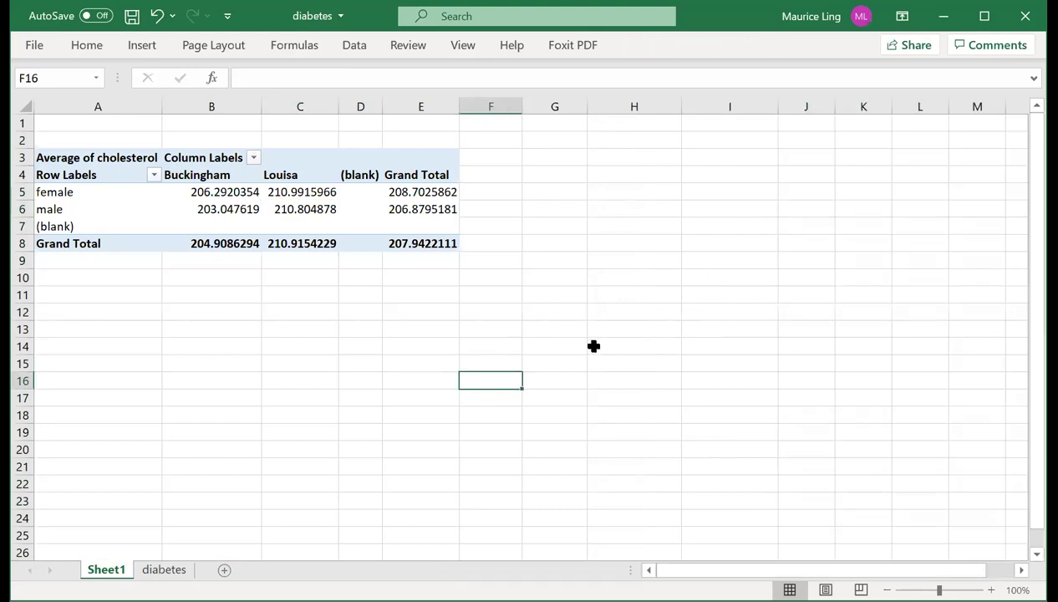
pyautogui.click(318, 159)
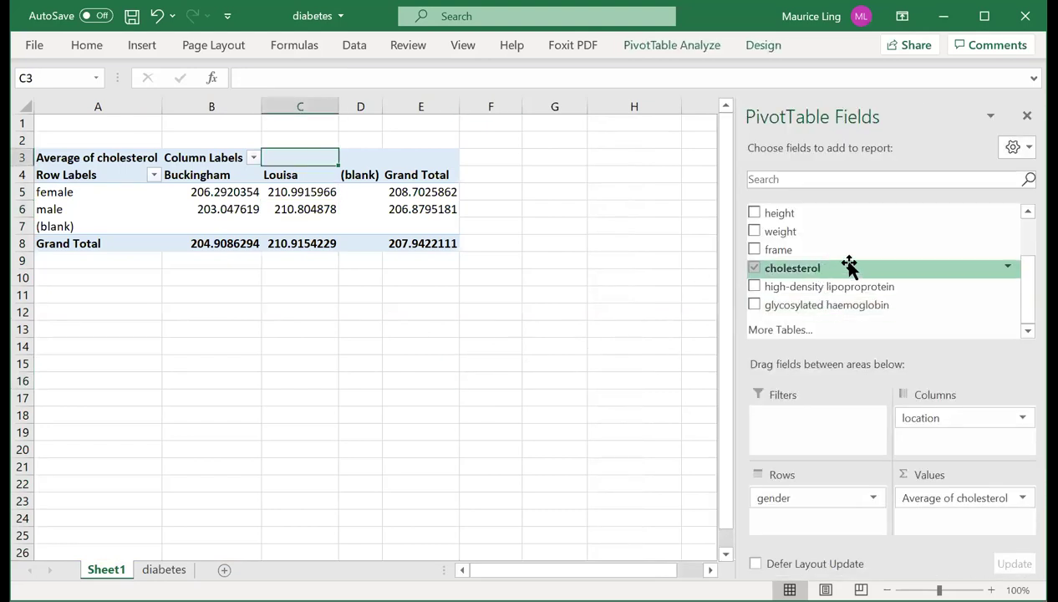
pyautogui.scroll(1, 853, 255)
pyautogui.scroll(1, 853, 253)
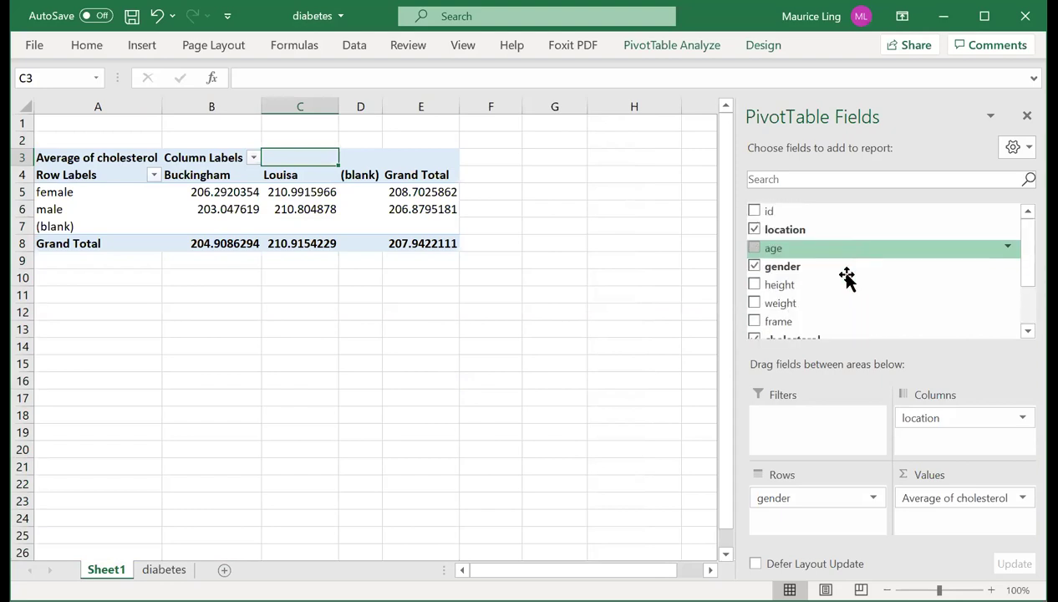
pyautogui.scroll(-2, 846, 276)
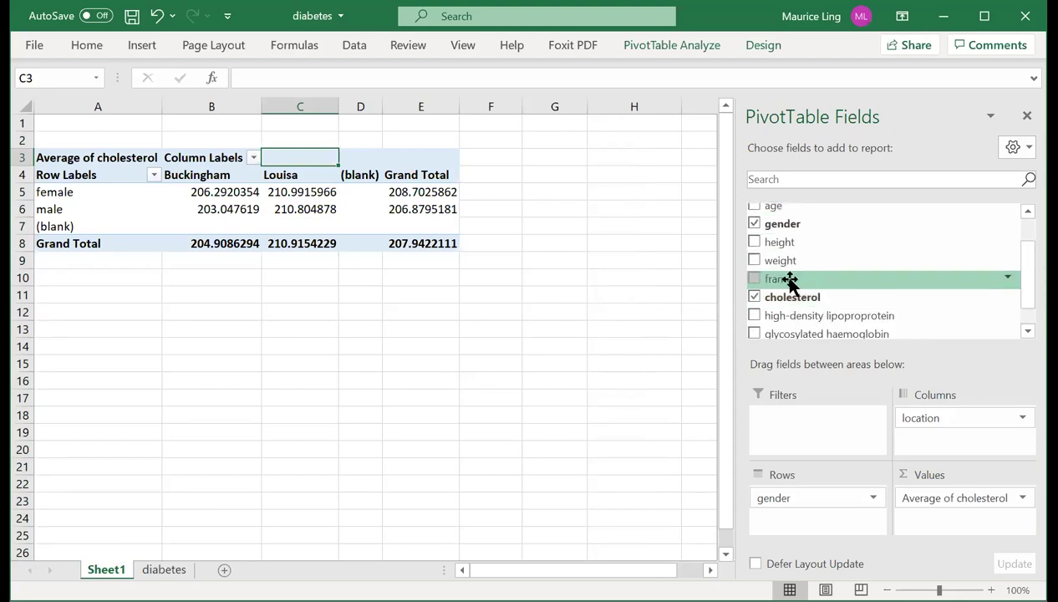
pyautogui.moveTo(790, 284); pyautogui.dragTo(827, 519)
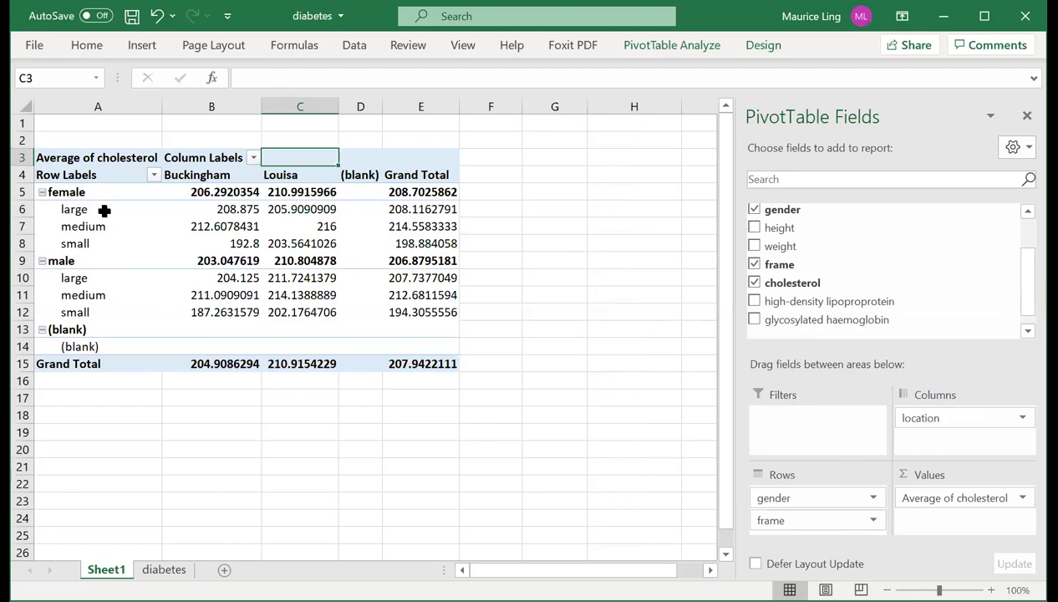
# Compare average cholesterol across the large, medium and small frames for females and males in Buckingham and Louisa
pyautogui.click(75, 280)
pyautogui.moveTo(75, 280); pyautogui.dragTo(334, 252)
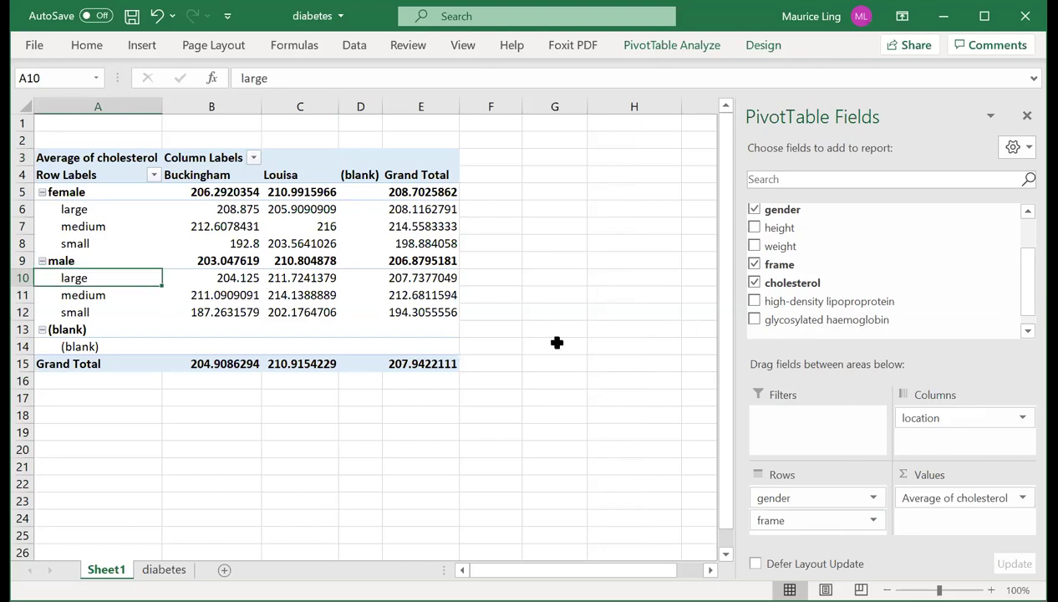
pyautogui.click(251, 246)
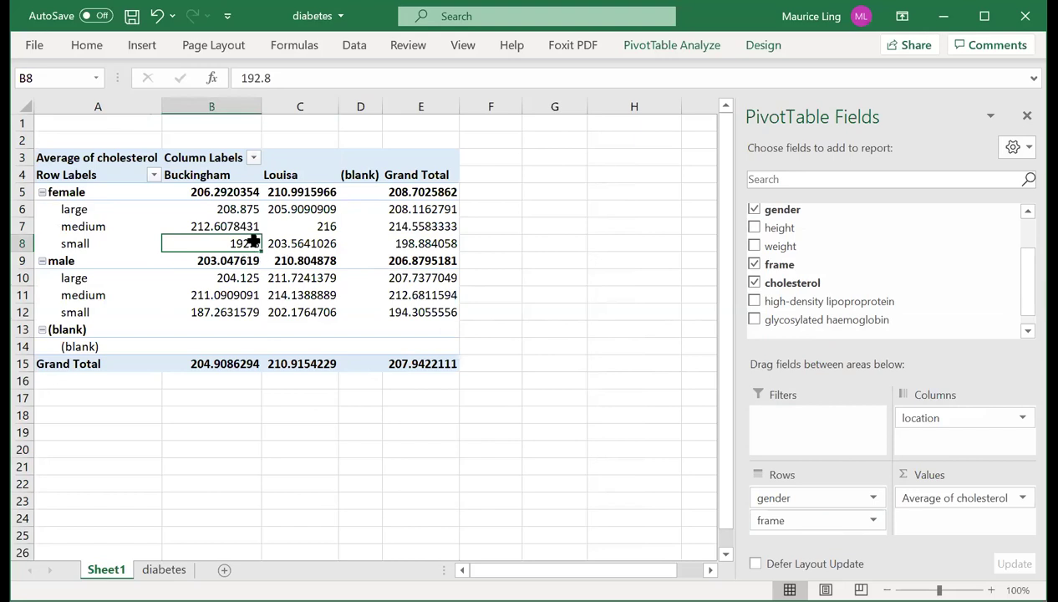
pyautogui.click(242, 313)
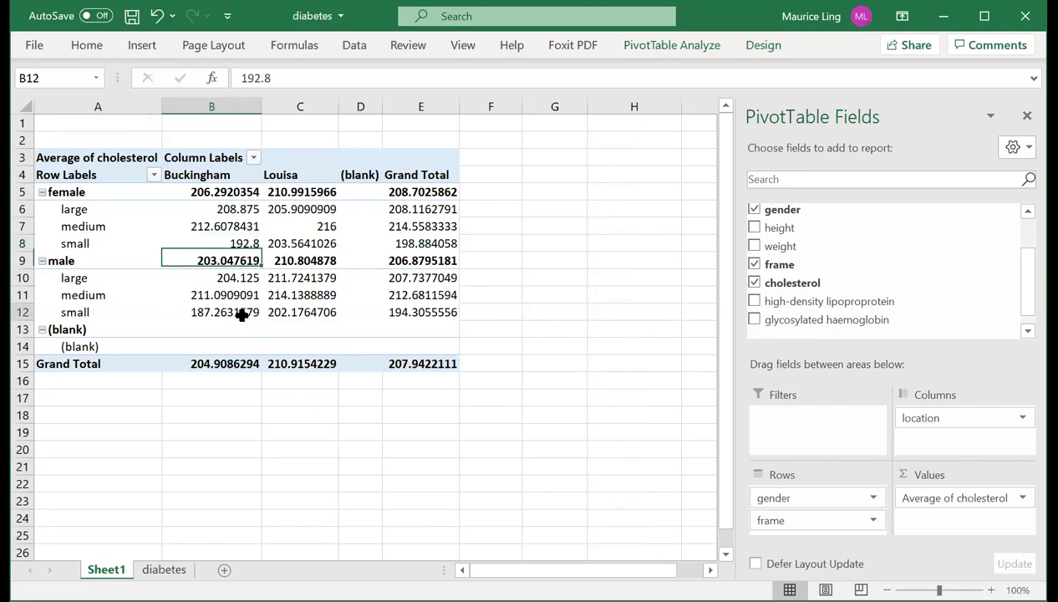
pyautogui.click(265, 237)
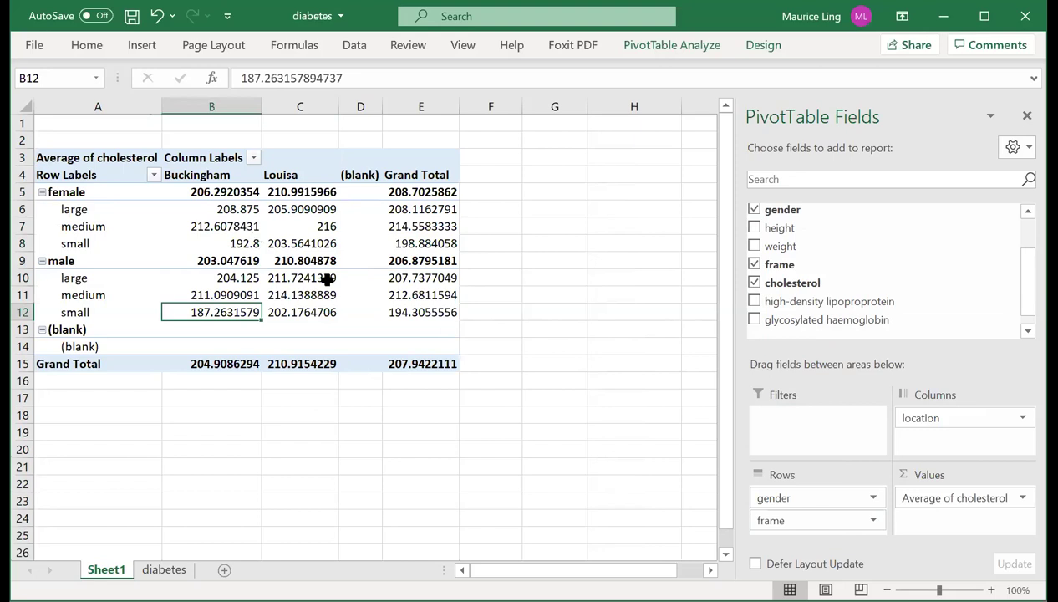
pyautogui.click(328, 278)
pyautogui.click(317, 311)
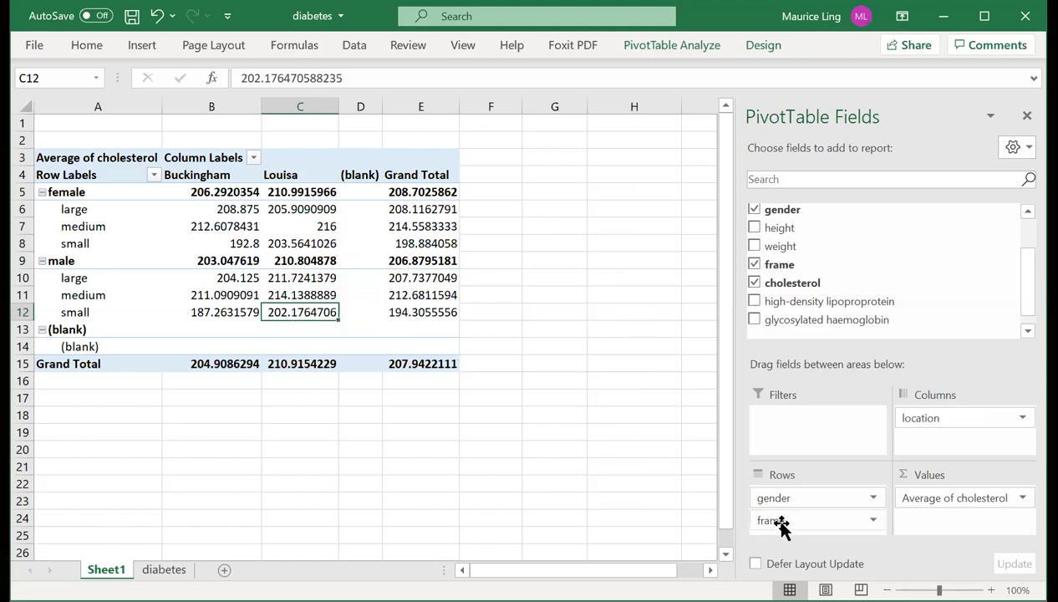
# Move frame from the rows to the columns, nested below location, and examine the female cholesterol averages for Buckingham by frame
pyautogui.moveTo(784, 522); pyautogui.dragTo(924, 435)
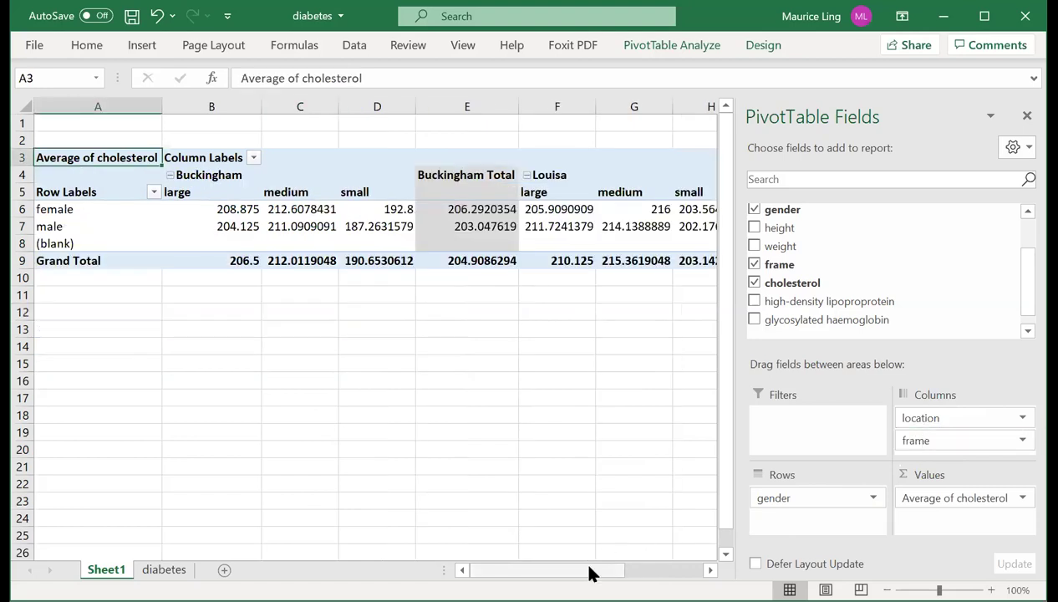
pyautogui.moveTo(589, 571)
pyautogui.mouseDown()
pyautogui.moveTo(570, 570)
pyautogui.moveTo(589, 572)
pyautogui.mouseUp()
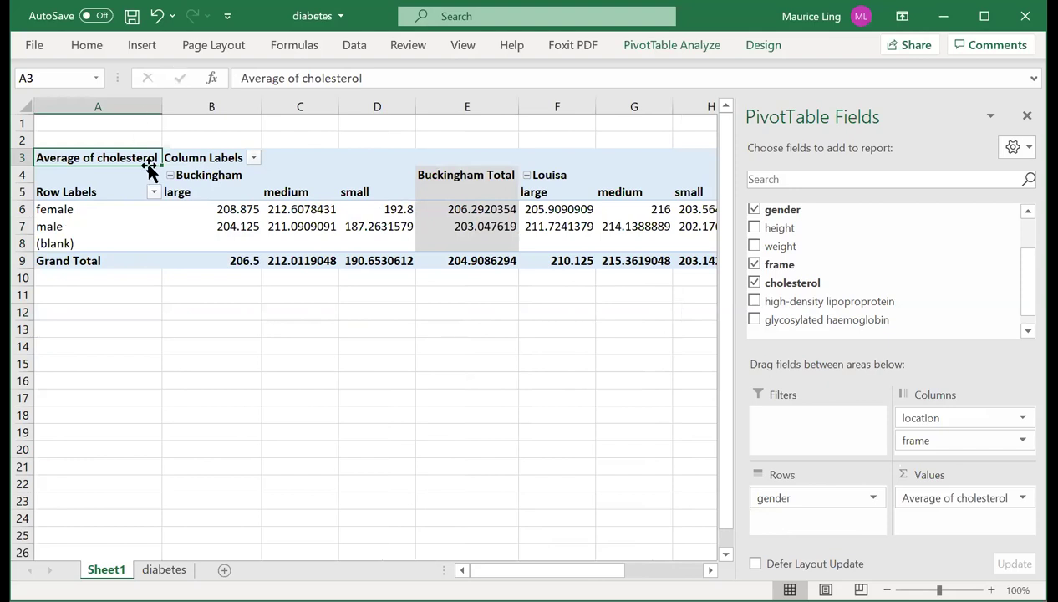
pyautogui.click(74, 209)
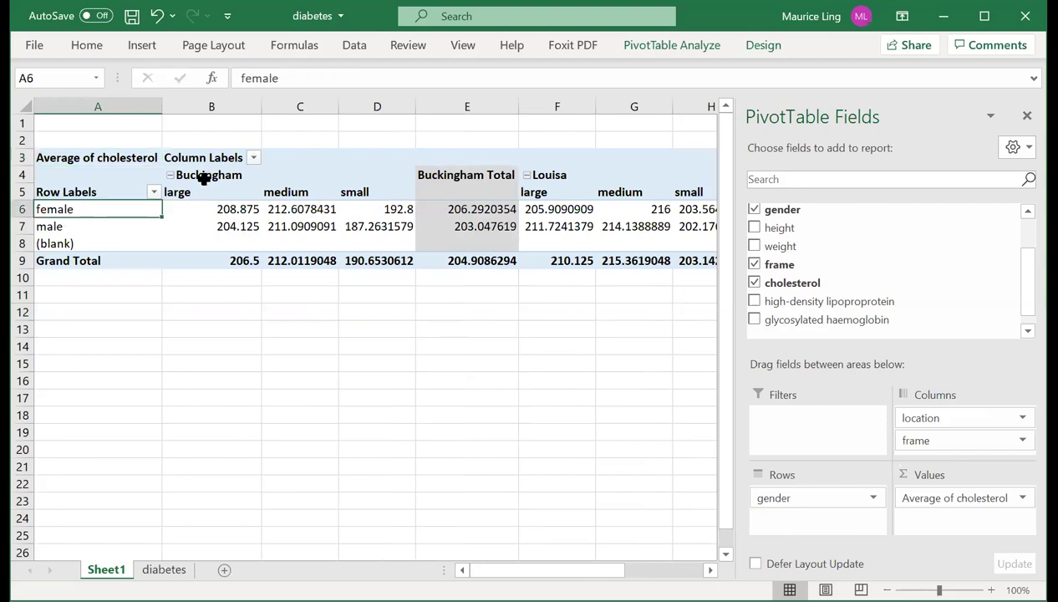
pyautogui.click(206, 175)
pyautogui.click(221, 209)
pyautogui.click(285, 209)
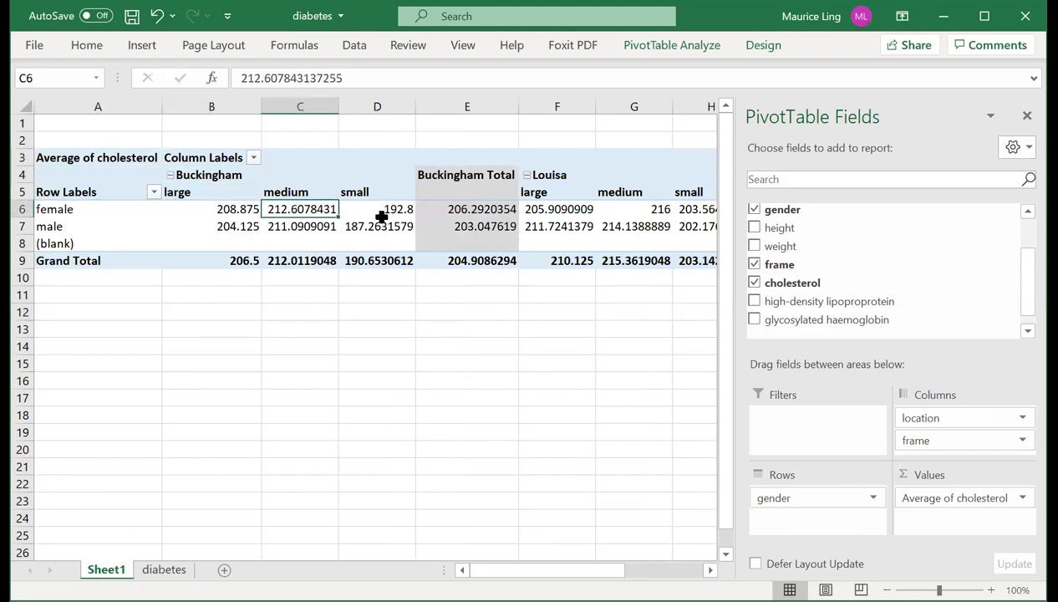
# Move the frame field from the PivotTable's columns back to its rows, nested below gender
pyautogui.click(381, 217)
pyautogui.moveTo(947, 441); pyautogui.dragTo(812, 511)
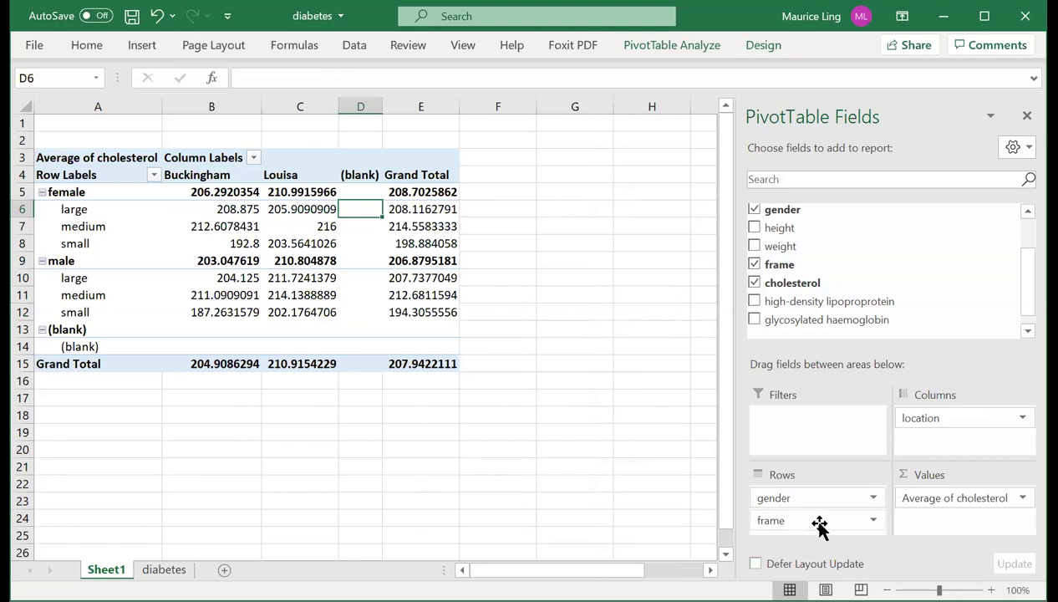
pyautogui.moveTo(820, 525); pyautogui.dragTo(834, 552)
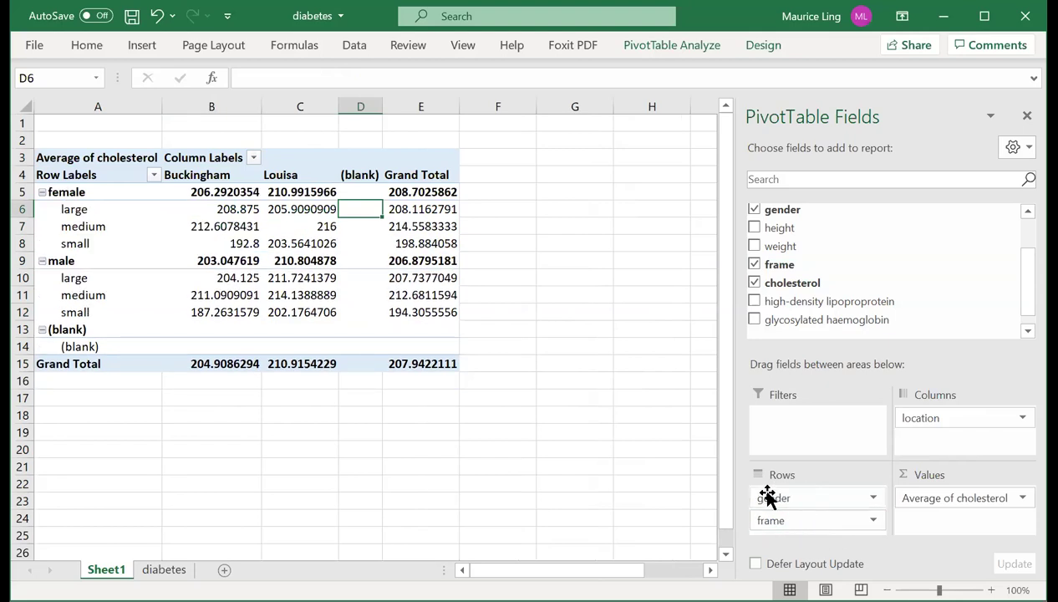
# Reorder the PivotTable's row fields so that frame comes first and gender is nested below it
pyautogui.click(793, 500)
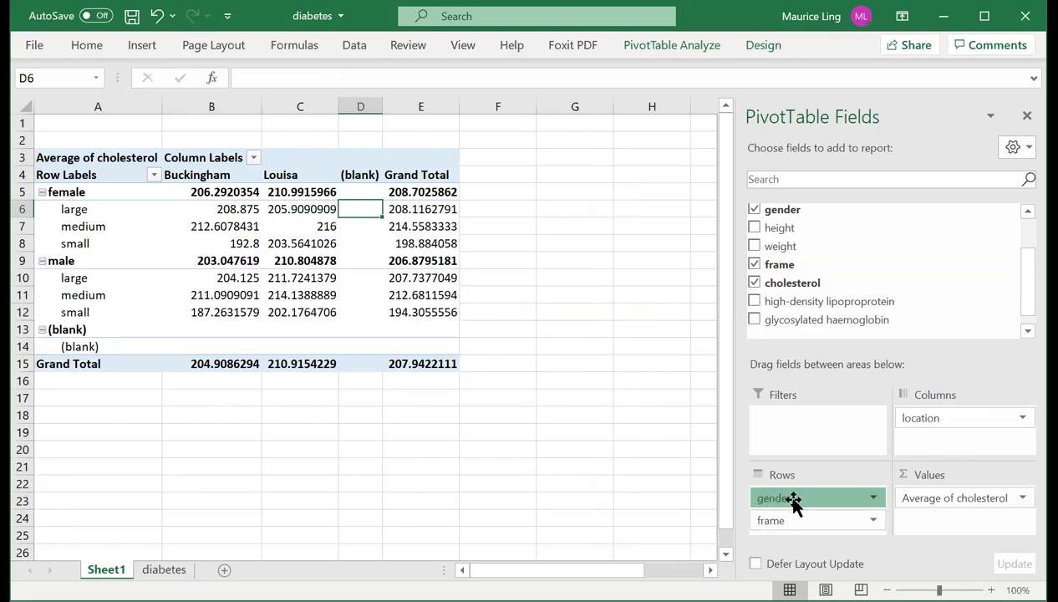
pyautogui.click(833, 521)
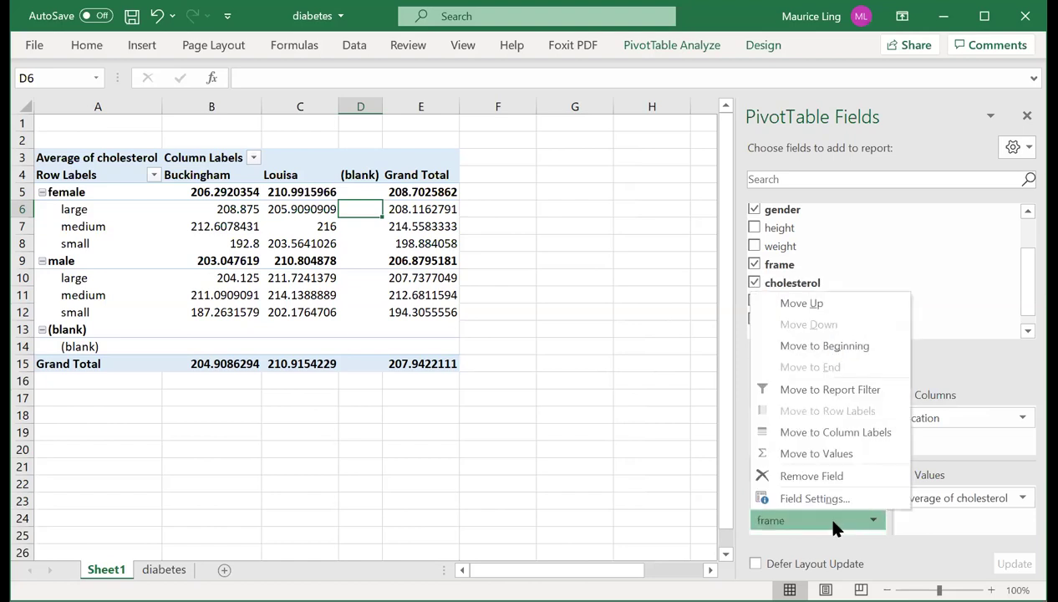
pyautogui.click(934, 515)
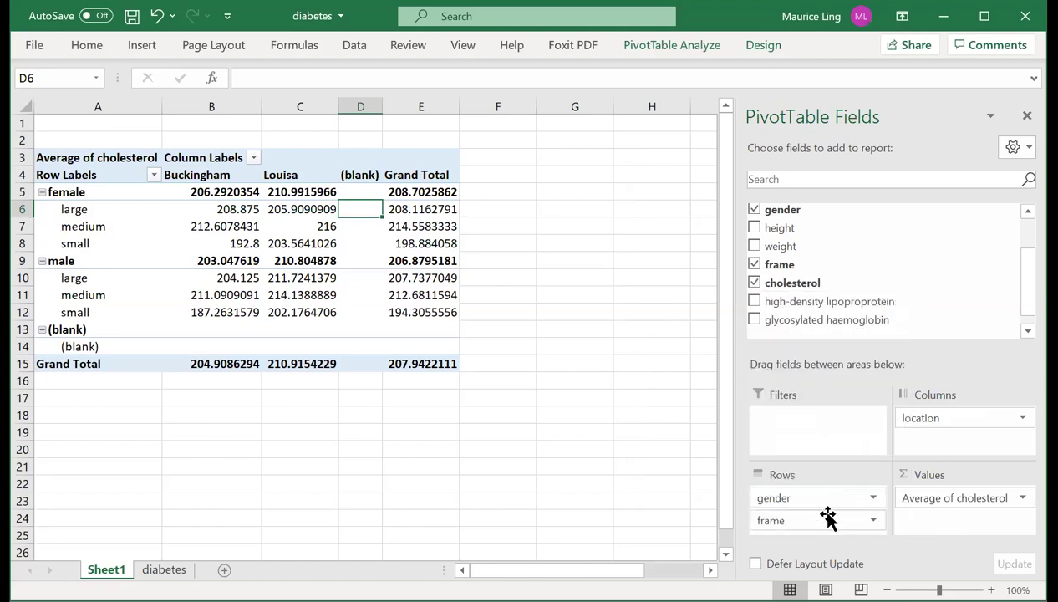
pyautogui.moveTo(825, 522); pyautogui.dragTo(828, 490)
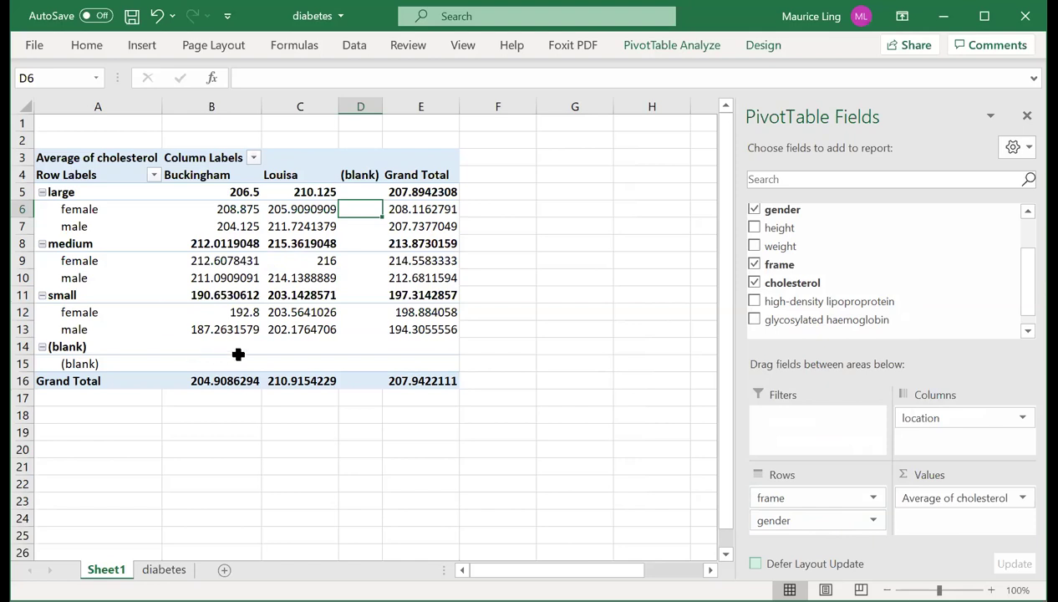
# Compare the overall average cholesterol in the Grand Total column across the large, medium and small frames
pyautogui.click(442, 295)
pyautogui.click(441, 240)
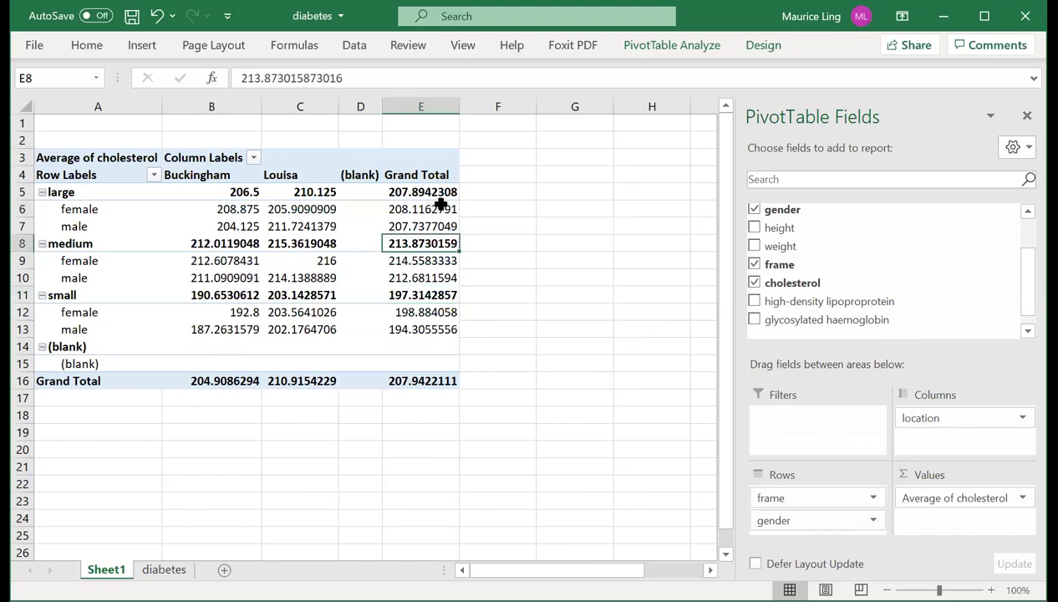
pyautogui.click(434, 191)
pyautogui.click(430, 243)
pyautogui.click(427, 312)
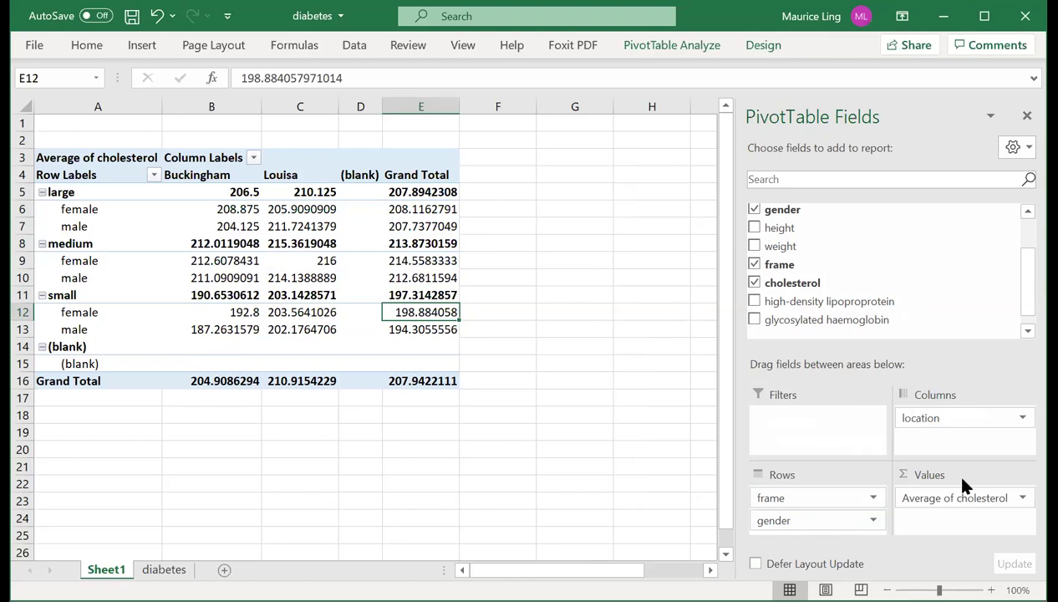
# Put gender back above frame in the PivotTable's row fields
pyautogui.click(978, 501)
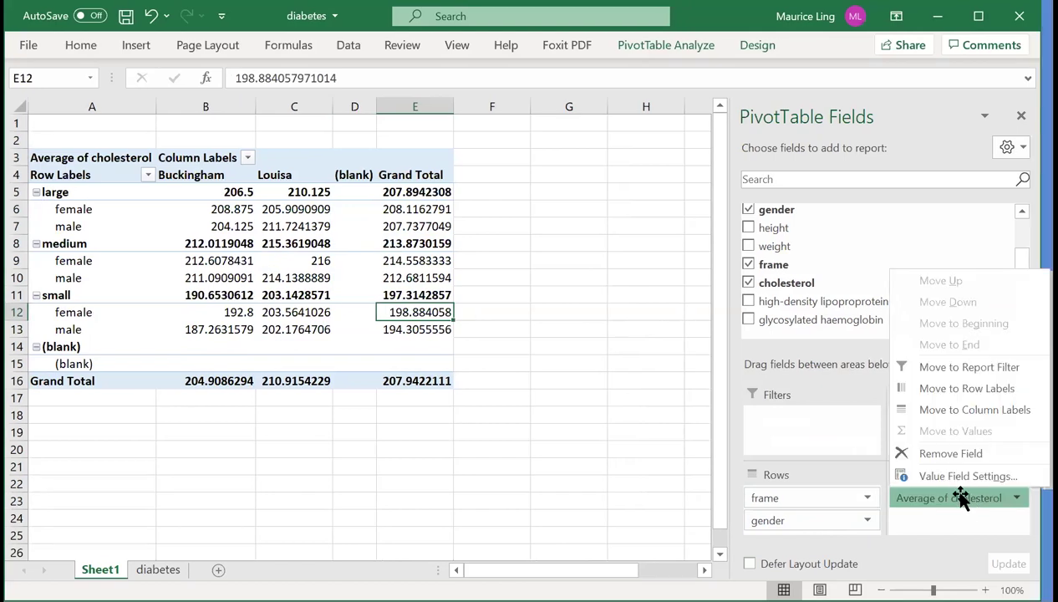
pyautogui.click(931, 268)
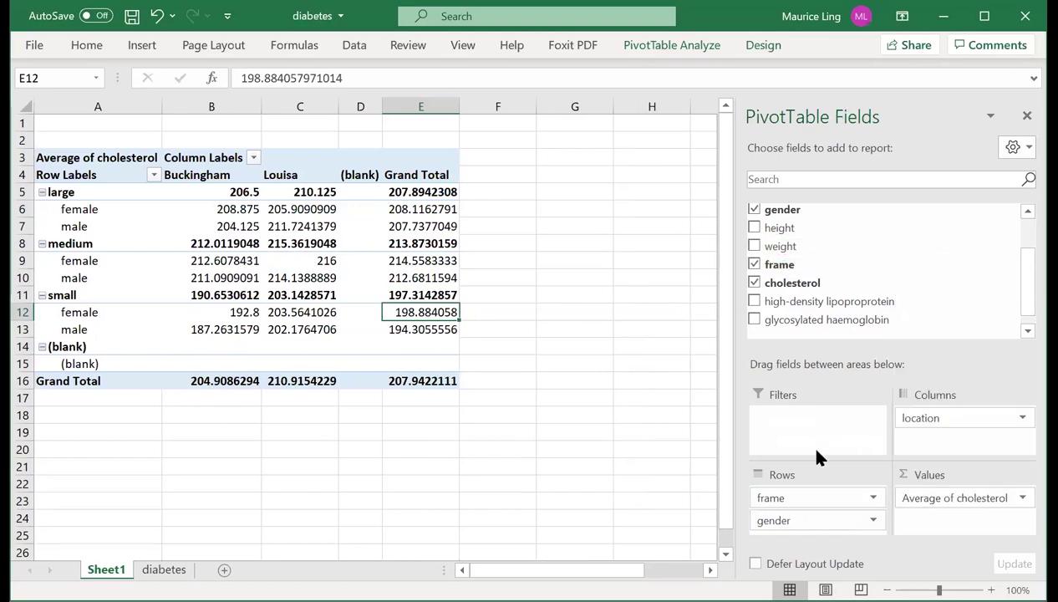
pyautogui.moveTo(789, 520); pyautogui.dragTo(782, 492)
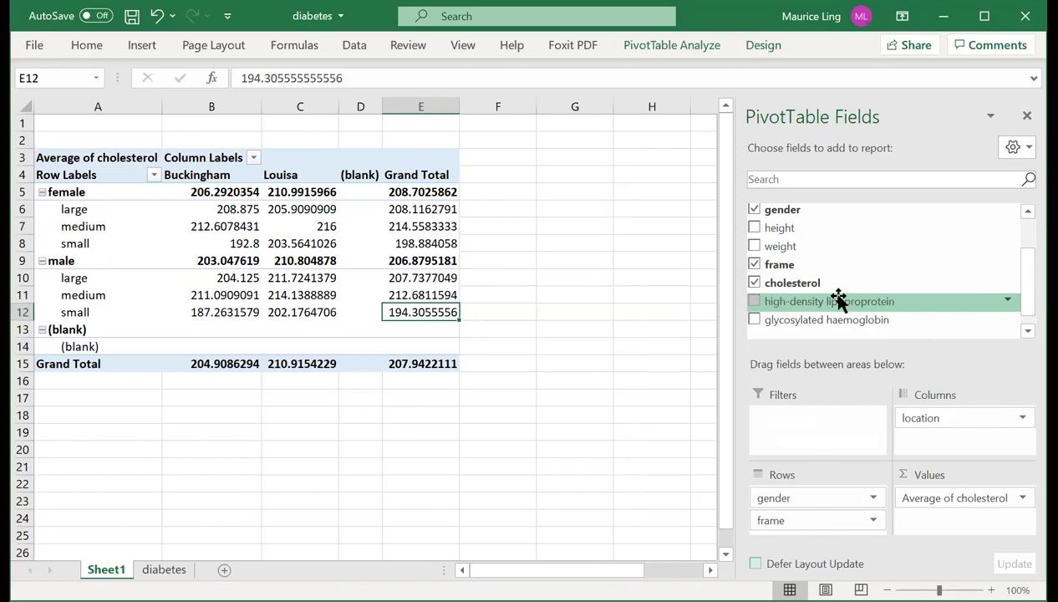
# Add high-density lipoproprotein to the PivotTable's values below cholesterol and summarise it by Average
pyautogui.moveTo(838, 300); pyautogui.dragTo(991, 536)
pyautogui.moveTo(971, 517); pyautogui.dragTo(974, 517)
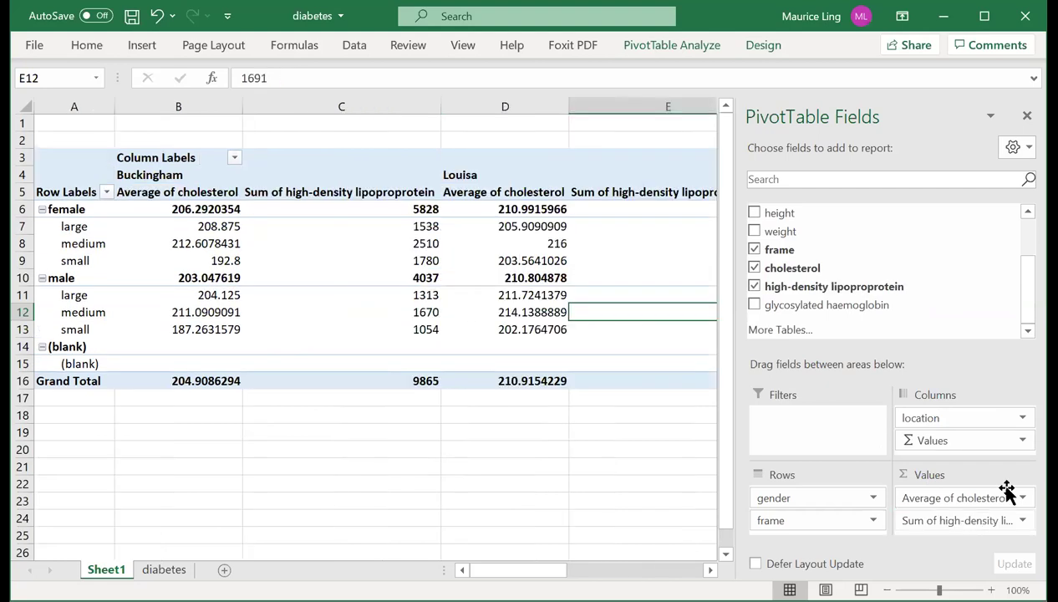
pyautogui.click(1022, 519)
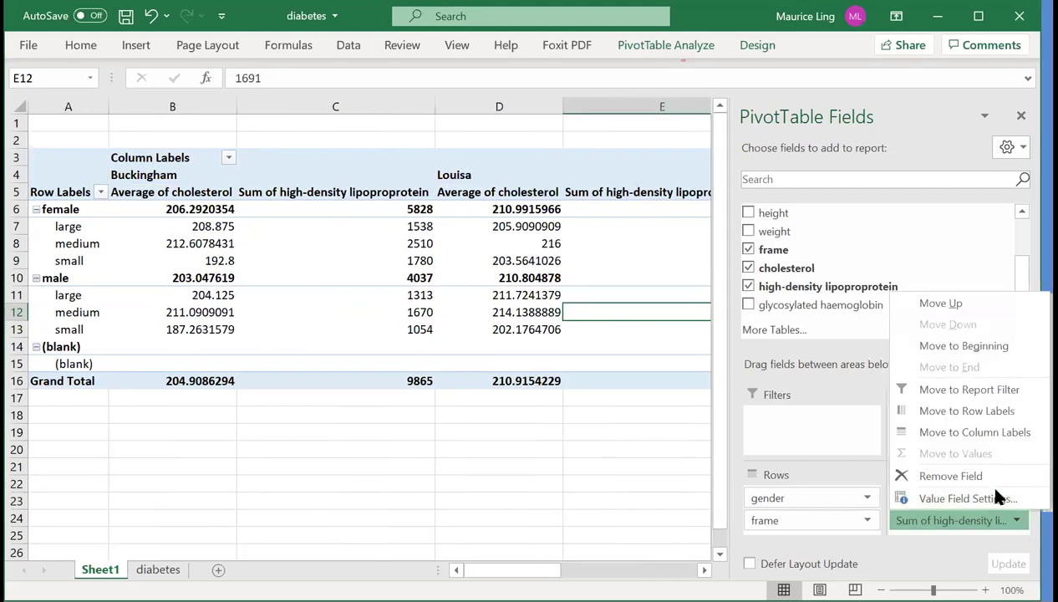
pyautogui.click(936, 499)
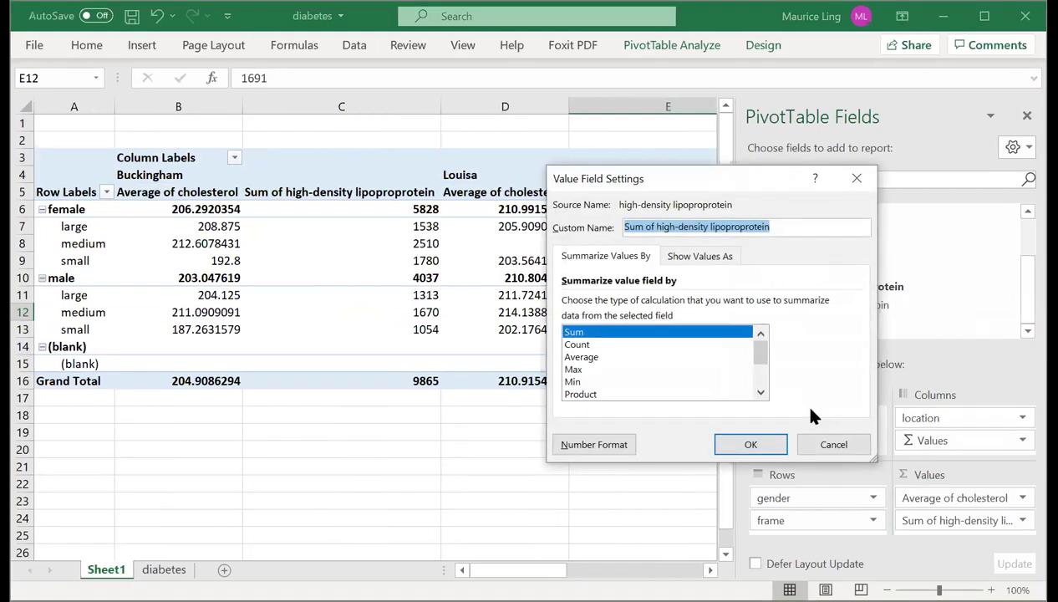
pyautogui.click(589, 357)
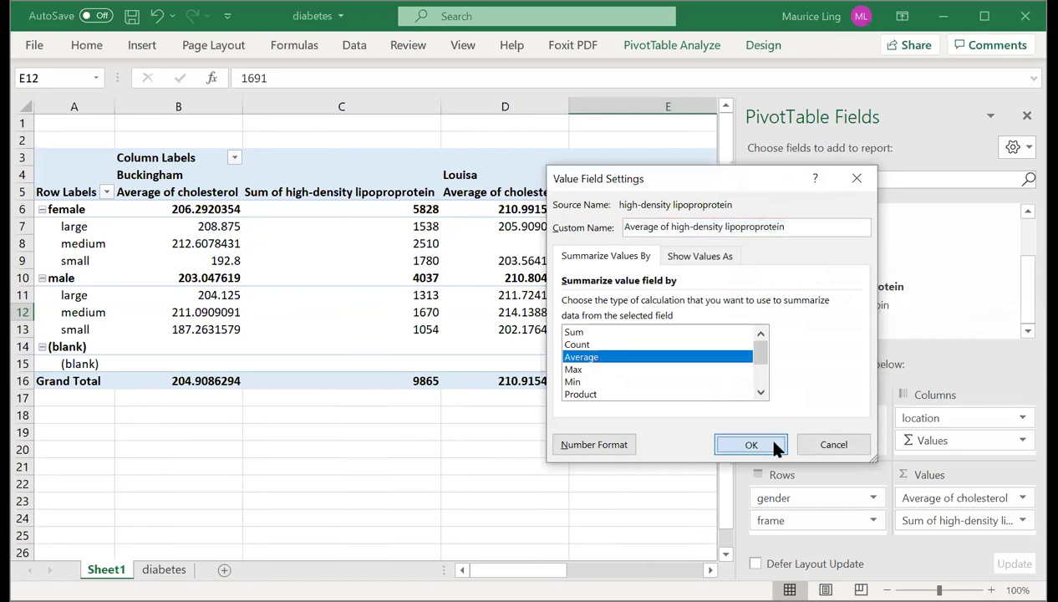
pyautogui.click(774, 445)
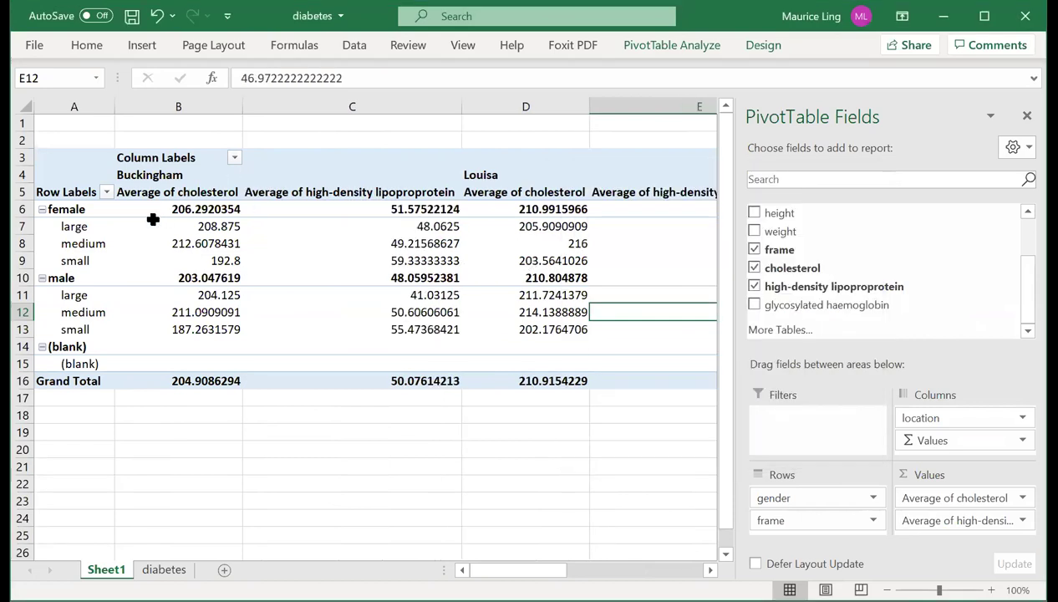
# Review the cholesterol and high-density lipoproprotein averages for Buckingham and Louisa, and close the PivotTable field list
pyautogui.click(174, 157)
pyautogui.moveTo(165, 177); pyautogui.dragTo(322, 346)
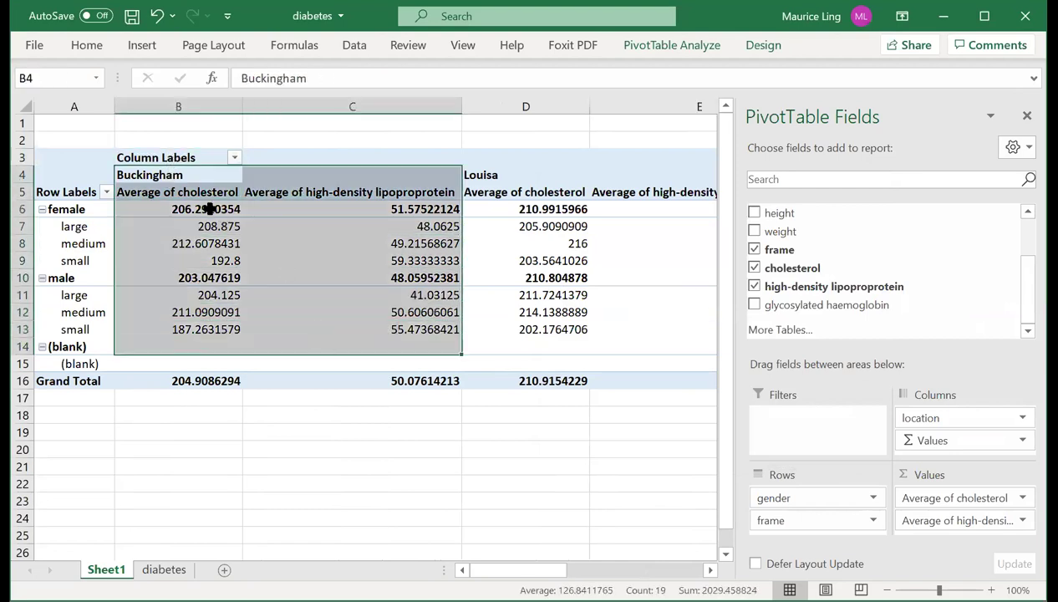
pyautogui.click(352, 312)
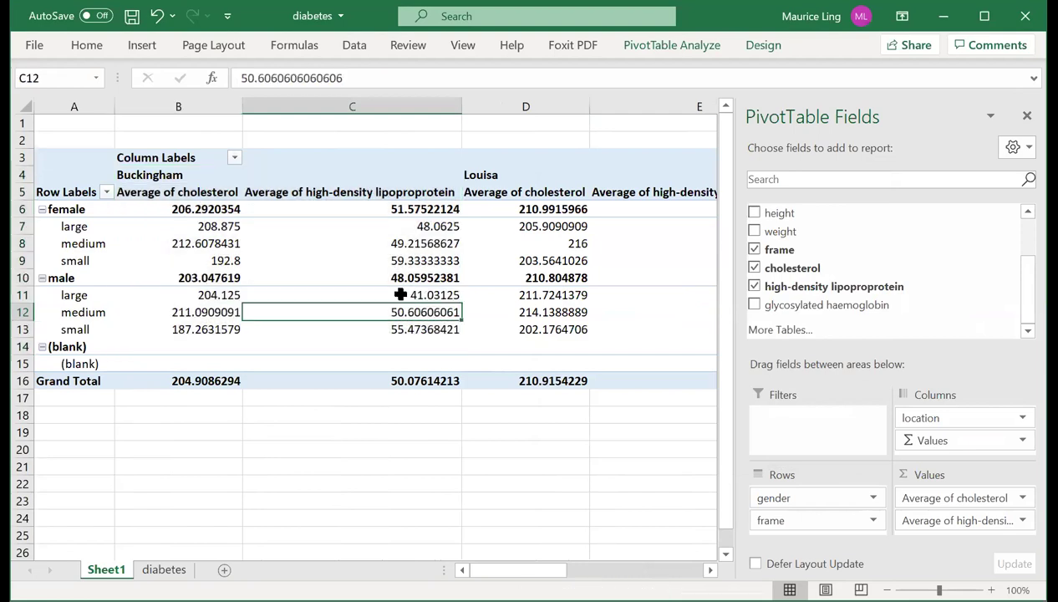
pyautogui.moveTo(541, 191); pyautogui.dragTo(642, 316)
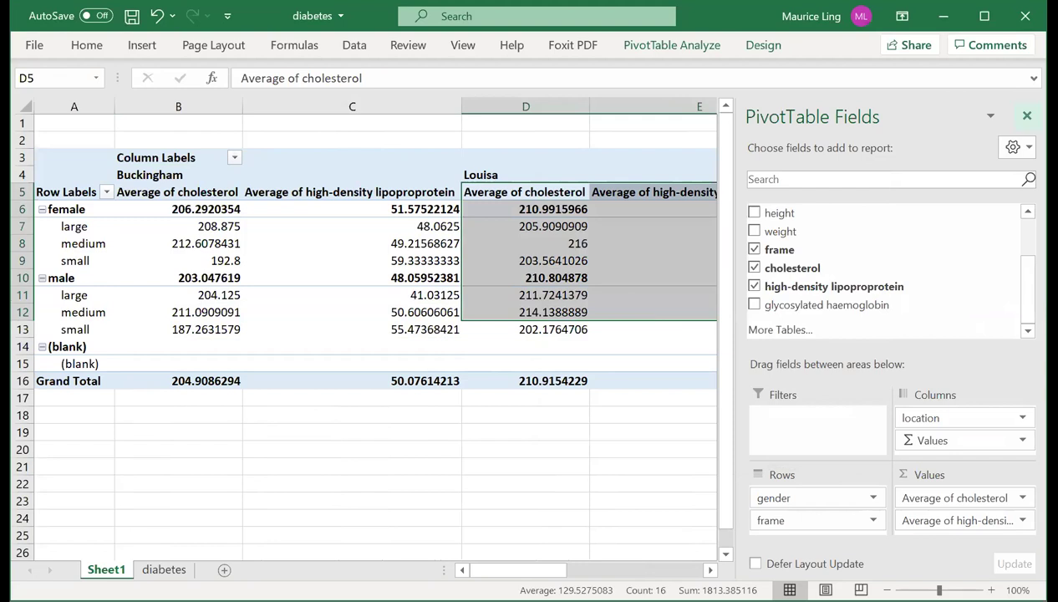
pyautogui.click(1027, 115)
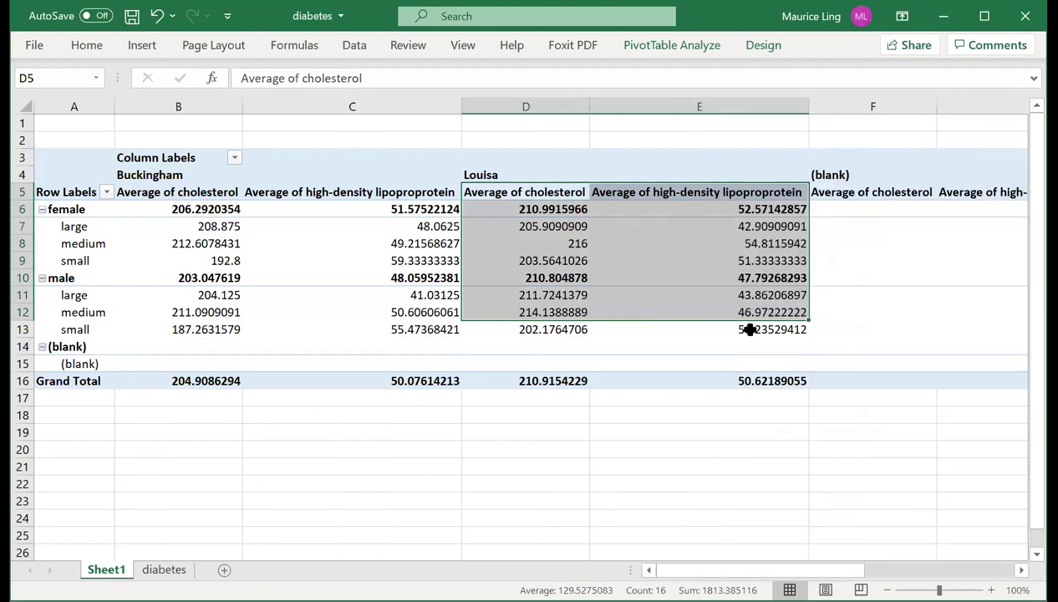
# Compare the Grand Total averages of cholesterol and high-density lipoproprotein between Buckingham and Louisa
pyautogui.click(213, 383)
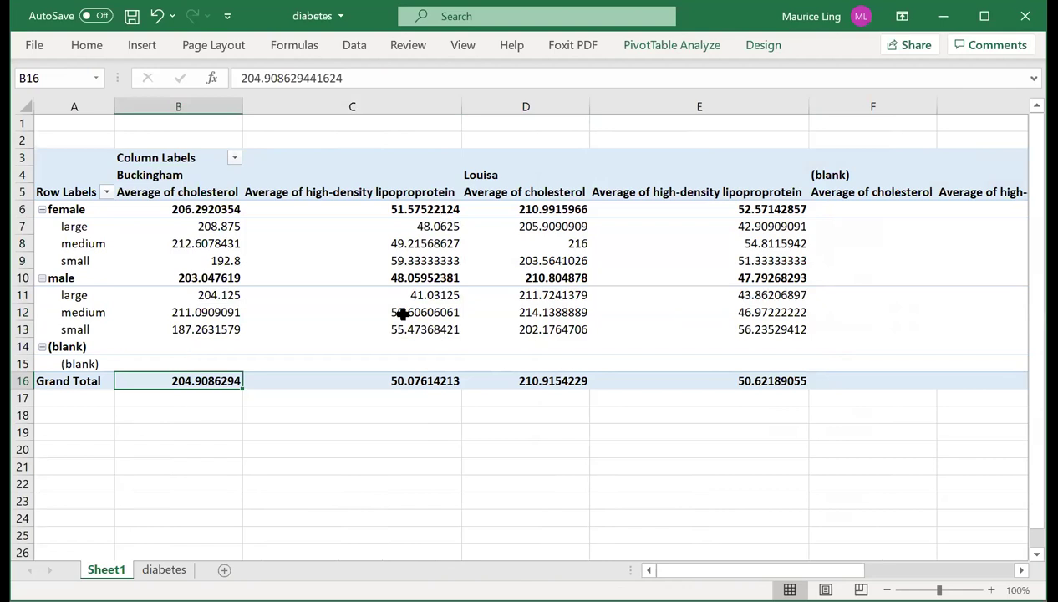
pyautogui.click(405, 383)
pyautogui.click(199, 380)
pyautogui.click(433, 381)
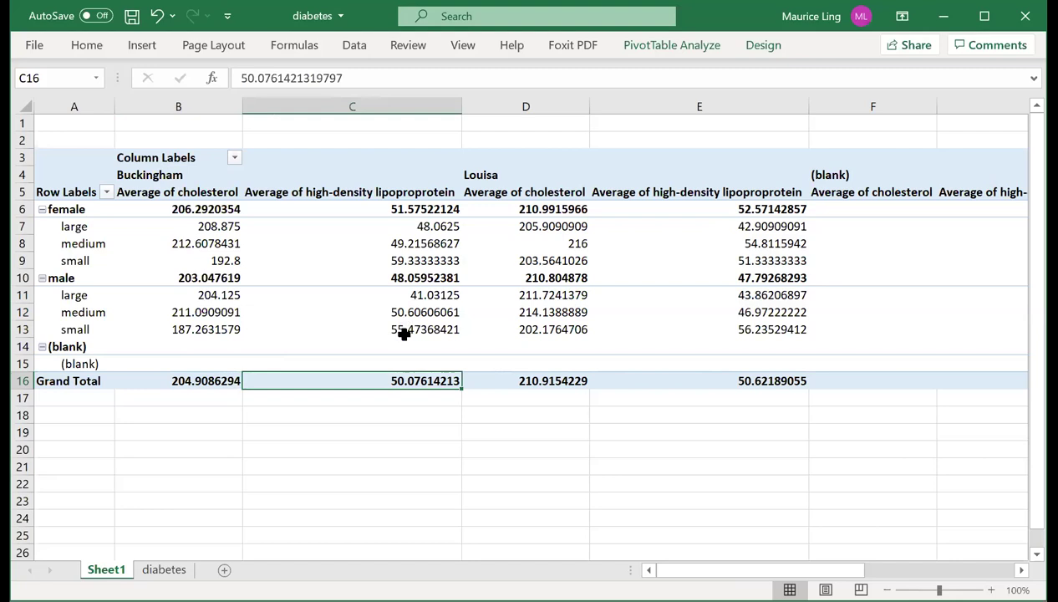
pyautogui.click(719, 381)
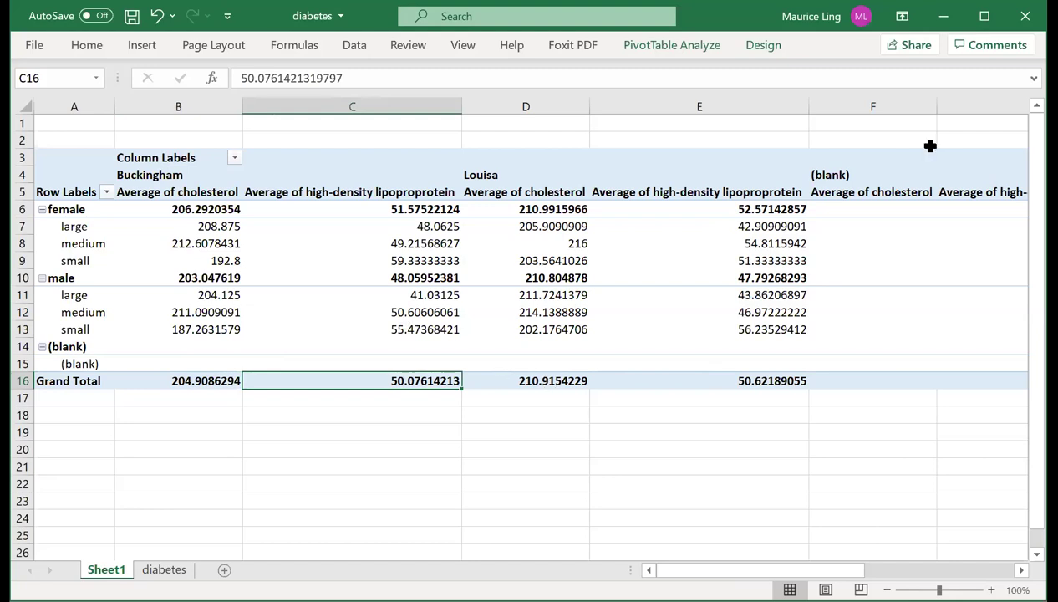
pyautogui.rightClick(453, 263)
pyautogui.press('Escape')
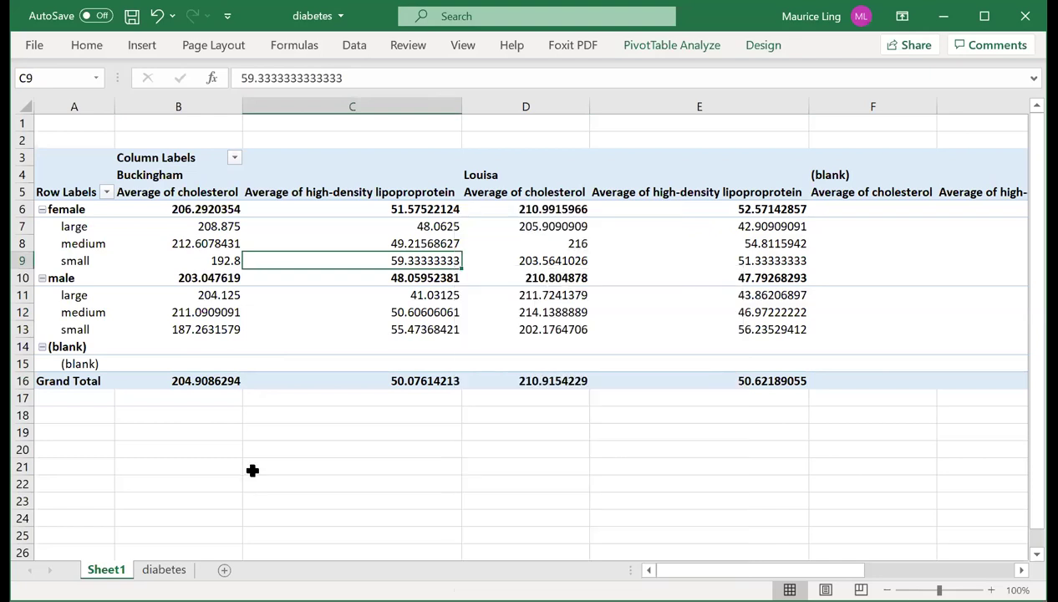